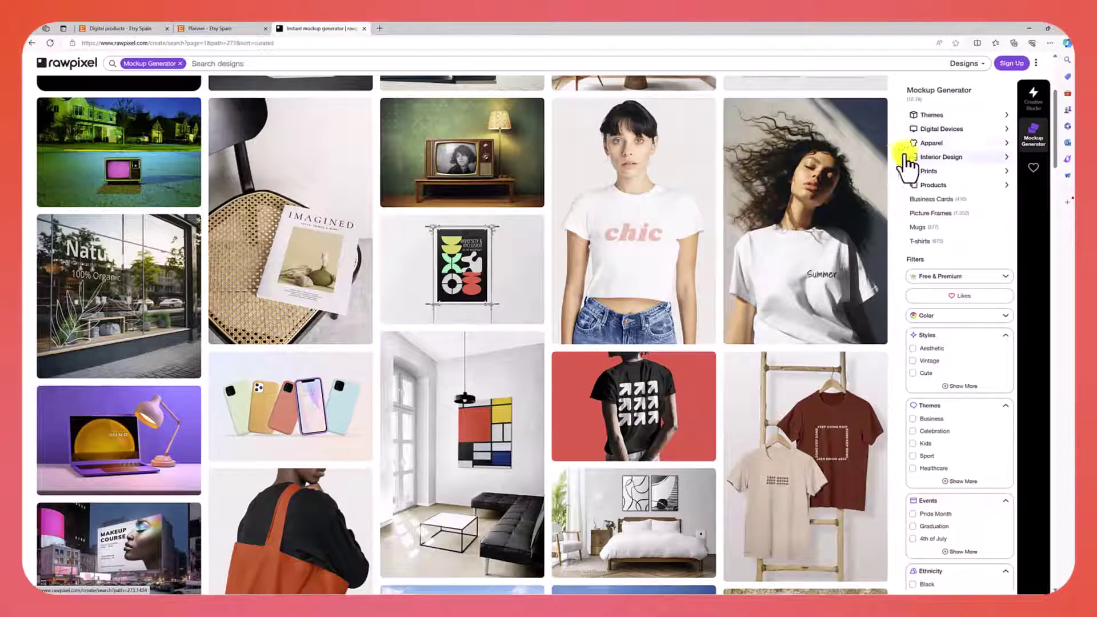
# - Scroll the rawpixel page, then go to the Mockup Generator gallery
pyautogui.scroll(-5, 808, 223)
pyautogui.scroll(-2, 803, 215)
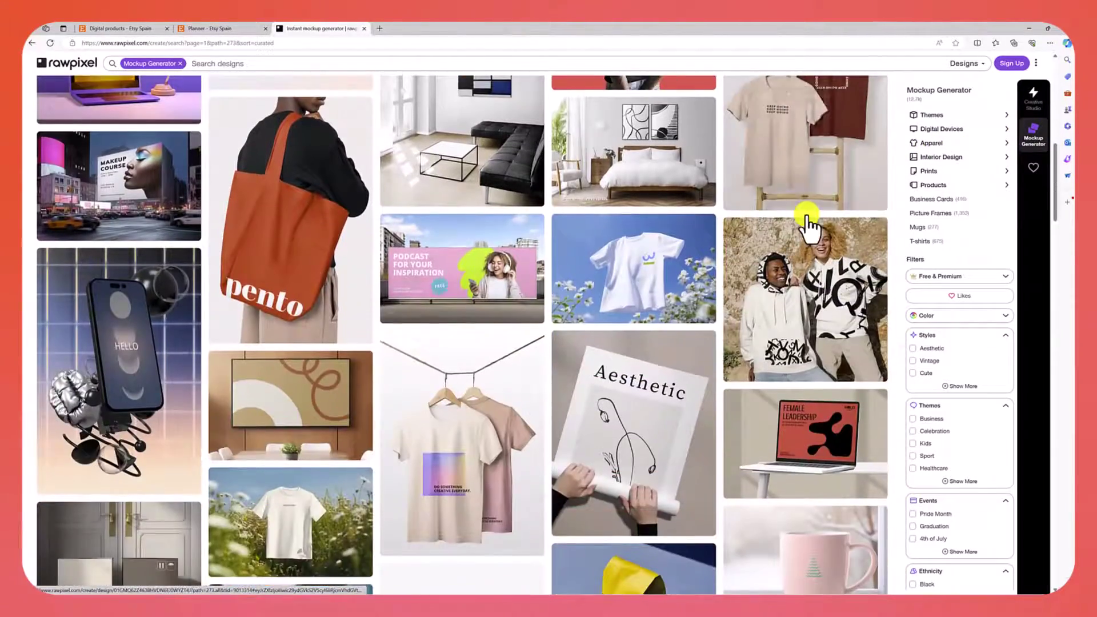
pyautogui.scroll(-2, 808, 215)
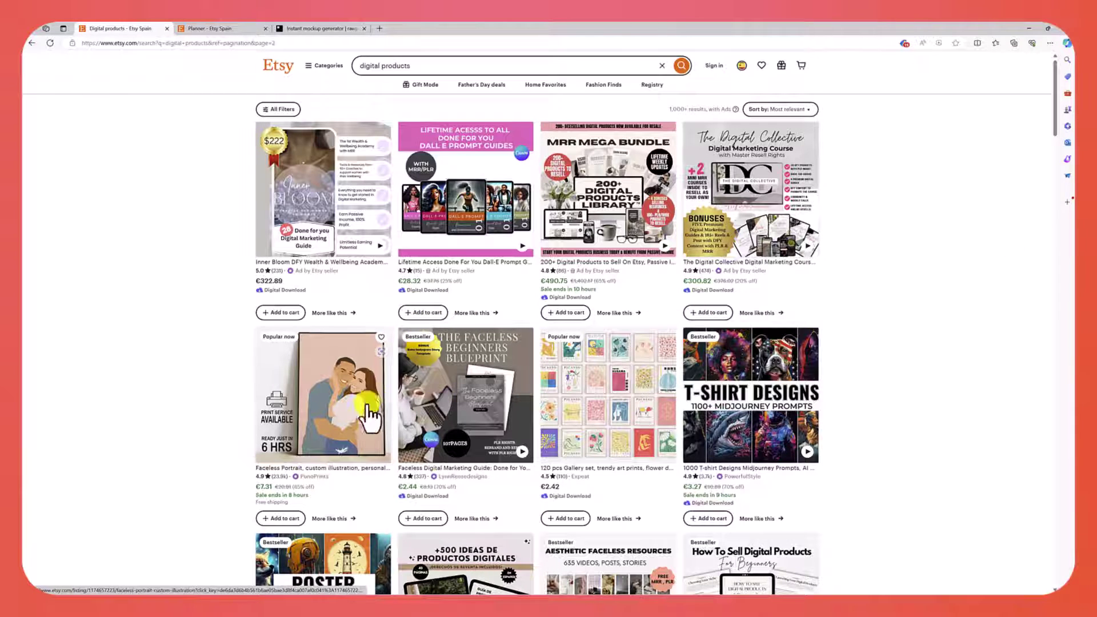
pyautogui.scroll(-1, 779, 412)
pyautogui.scroll(-2, 829, 400)
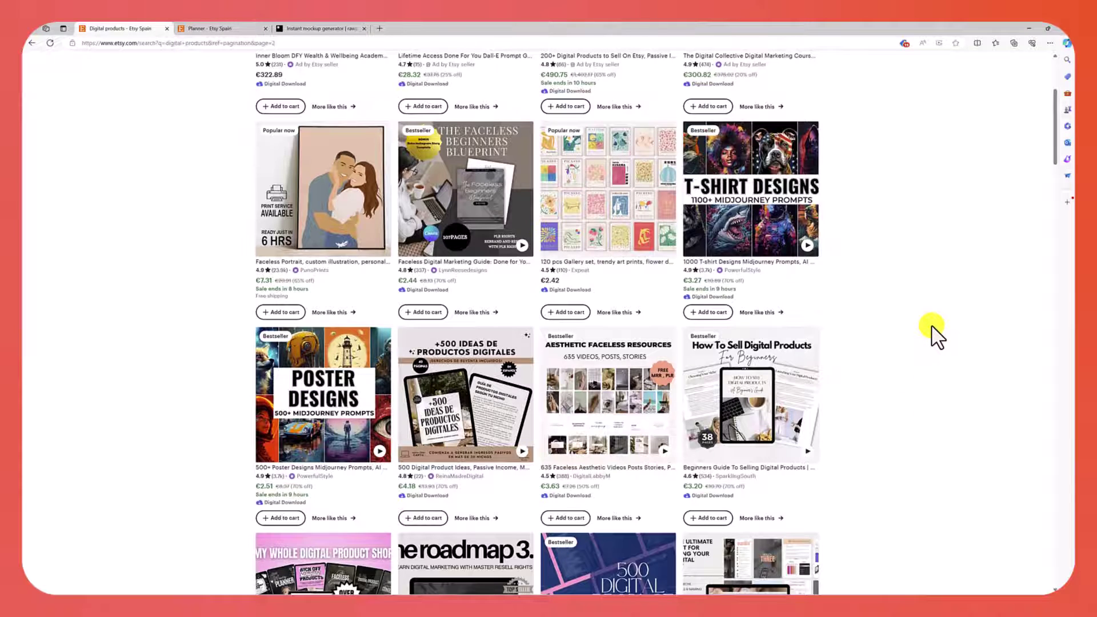
pyautogui.scroll(-3, 937, 337)
pyautogui.scroll(-10, 933, 337)
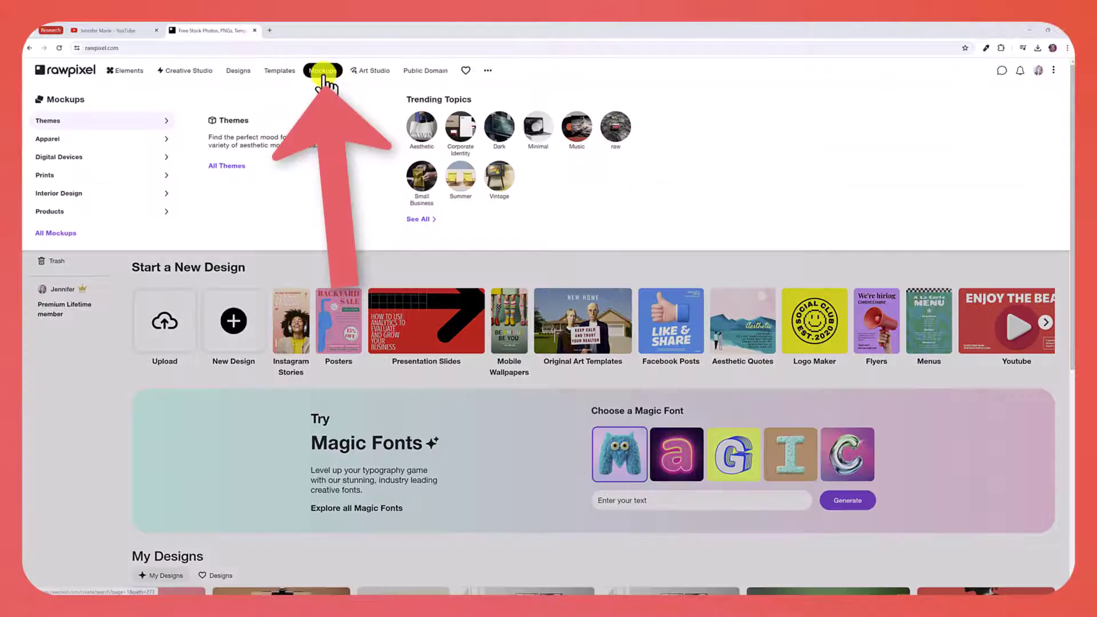
pyautogui.click(323, 71)
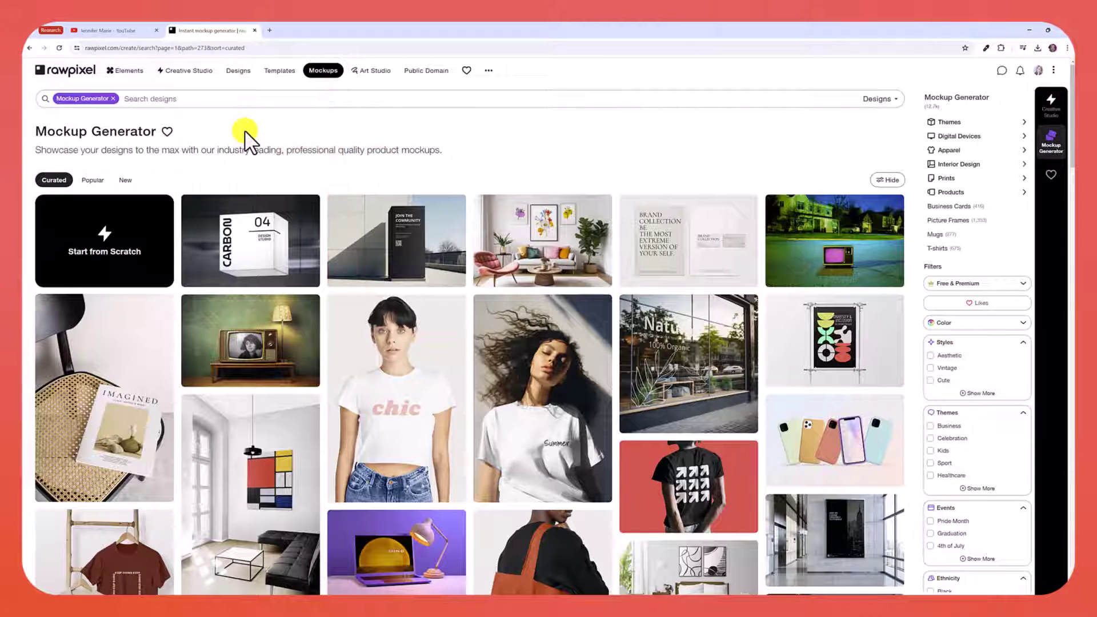
# - Browse the Digital Devices, Mobile Phones and Laptops mockups, then return to all categories
pyautogui.scroll(-2, 788, 154)
pyautogui.scroll(-2, 789, 154)
pyautogui.scroll(-3, 789, 155)
pyautogui.scroll(-3, 789, 154)
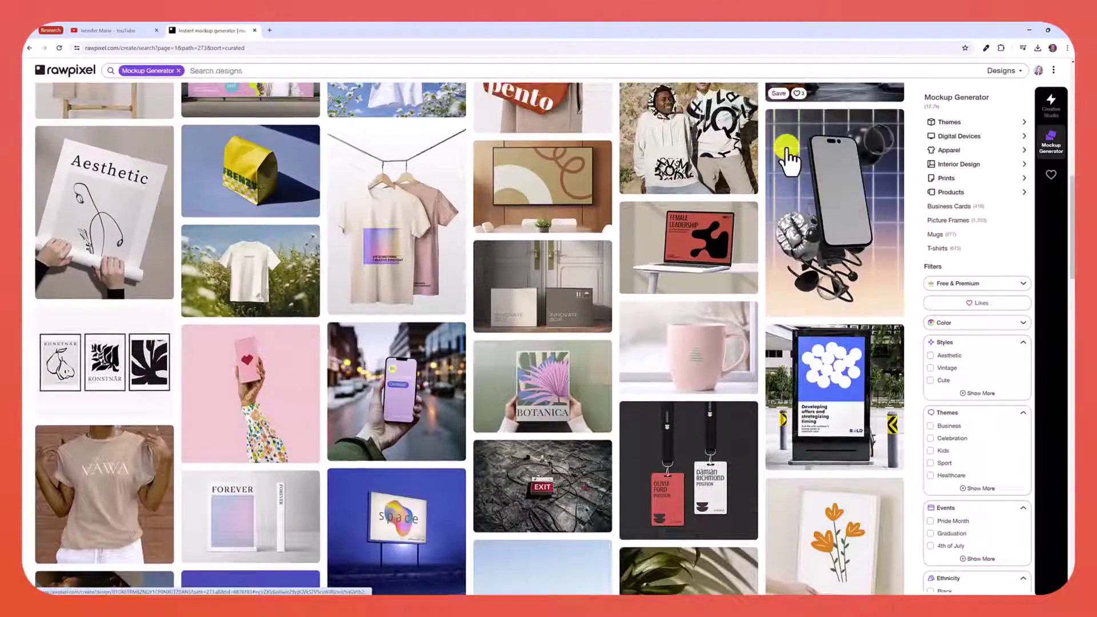
pyautogui.scroll(-3, 788, 154)
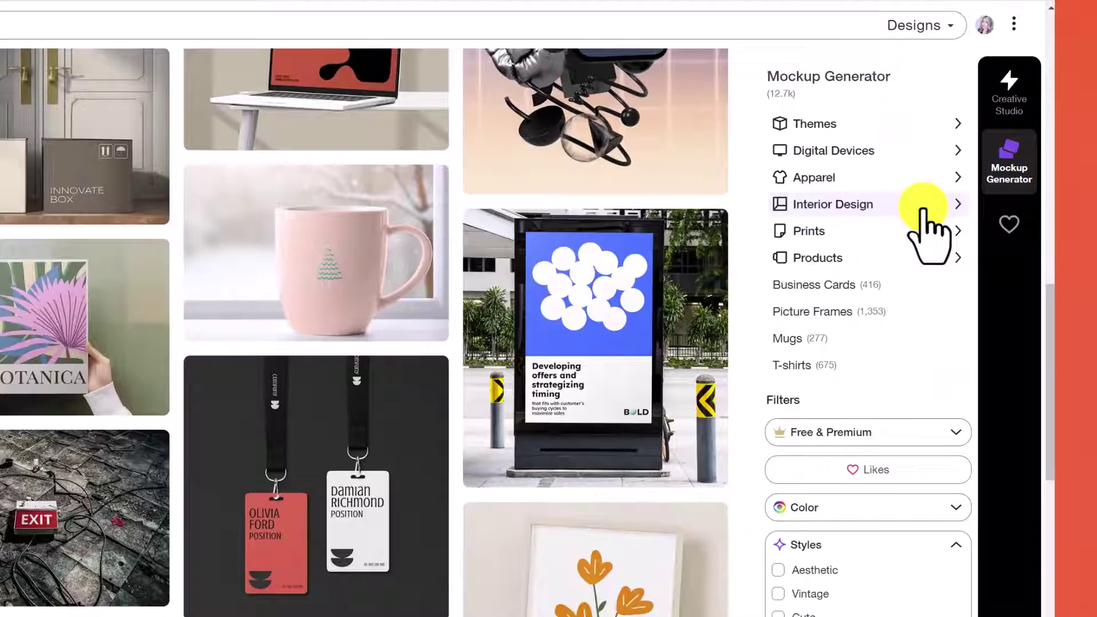
pyautogui.scroll(10, 919, 252)
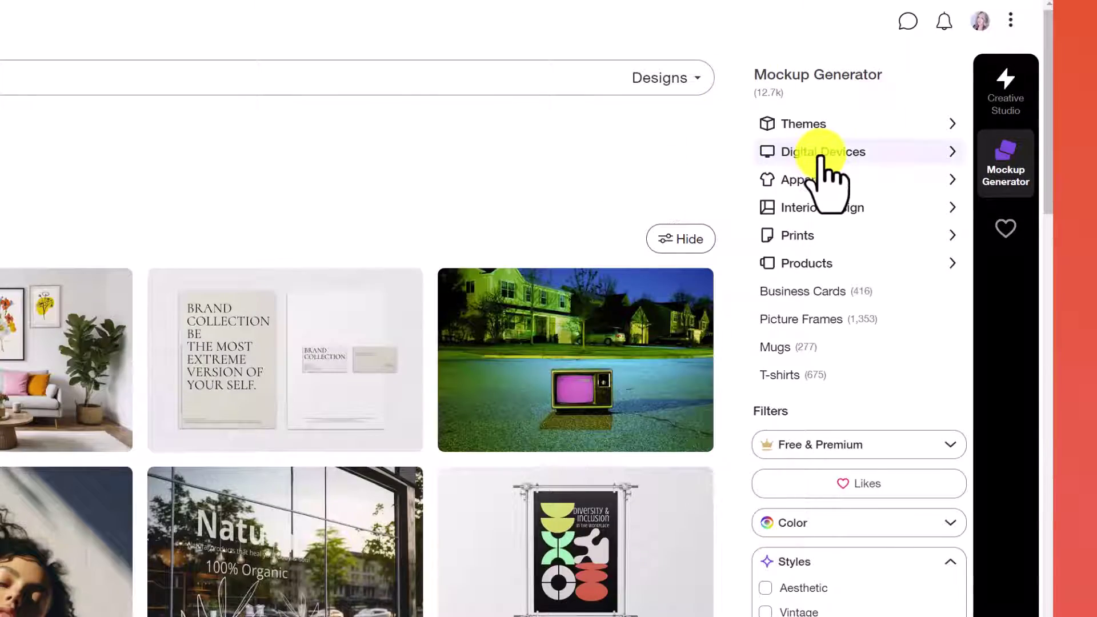
pyautogui.click(822, 152)
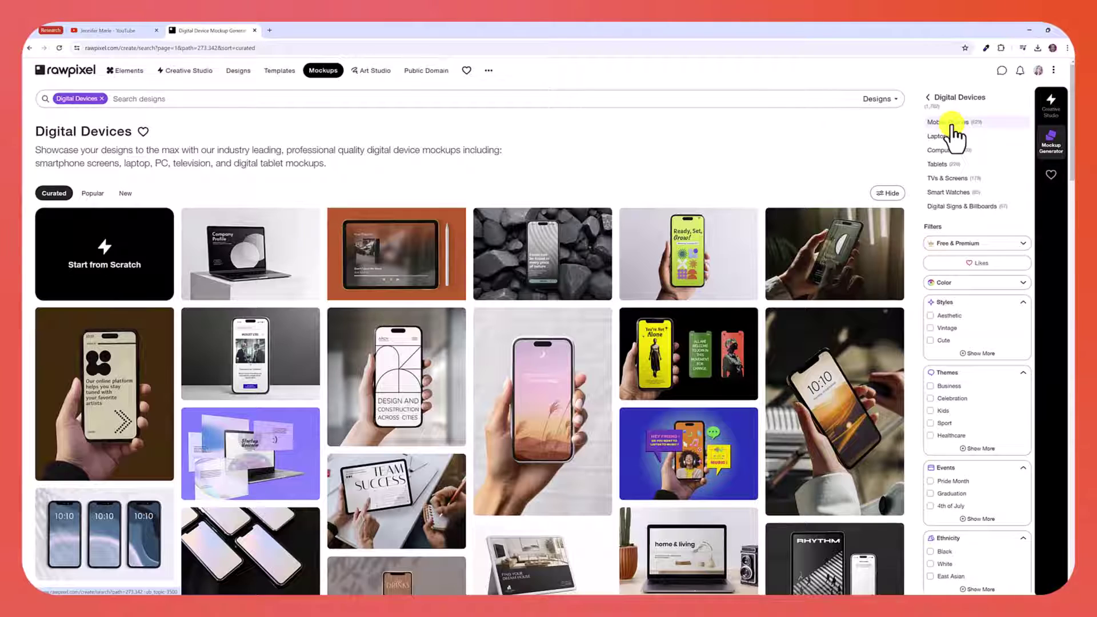
pyautogui.click(951, 123)
pyautogui.click(953, 137)
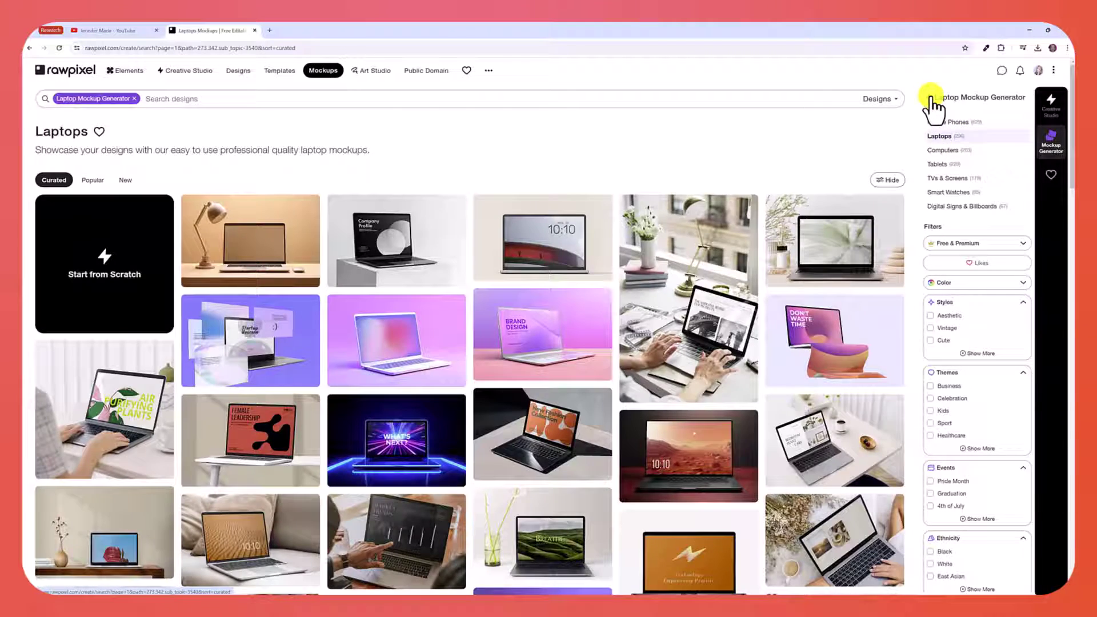
pyautogui.click(931, 99)
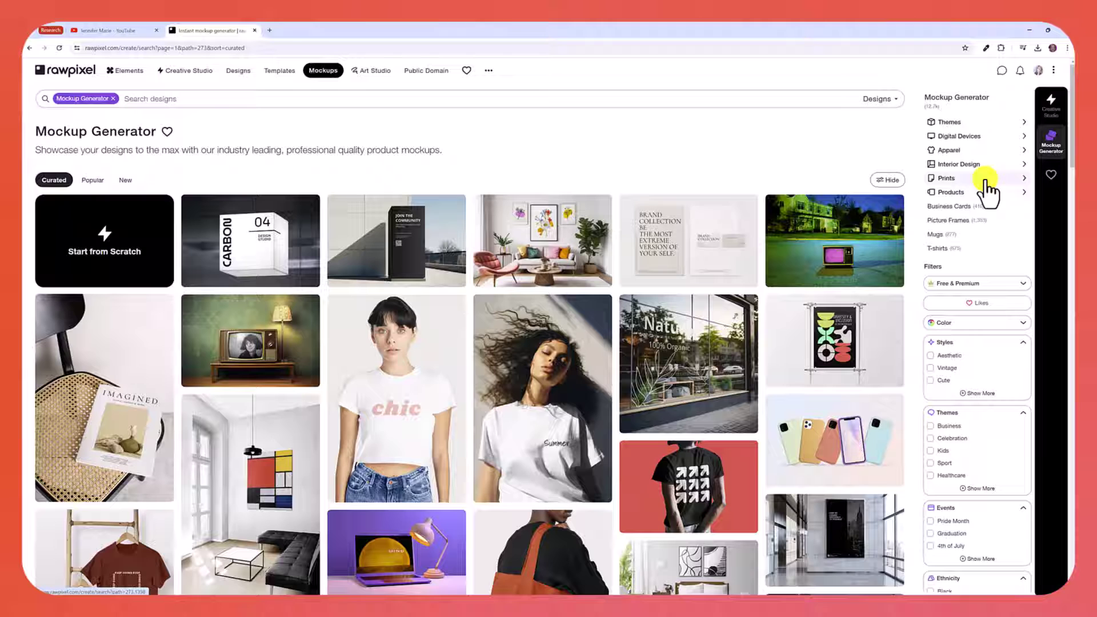
# - Open the Prints category and scroll down to the pink clipboard mockup
pyautogui.click(986, 180)
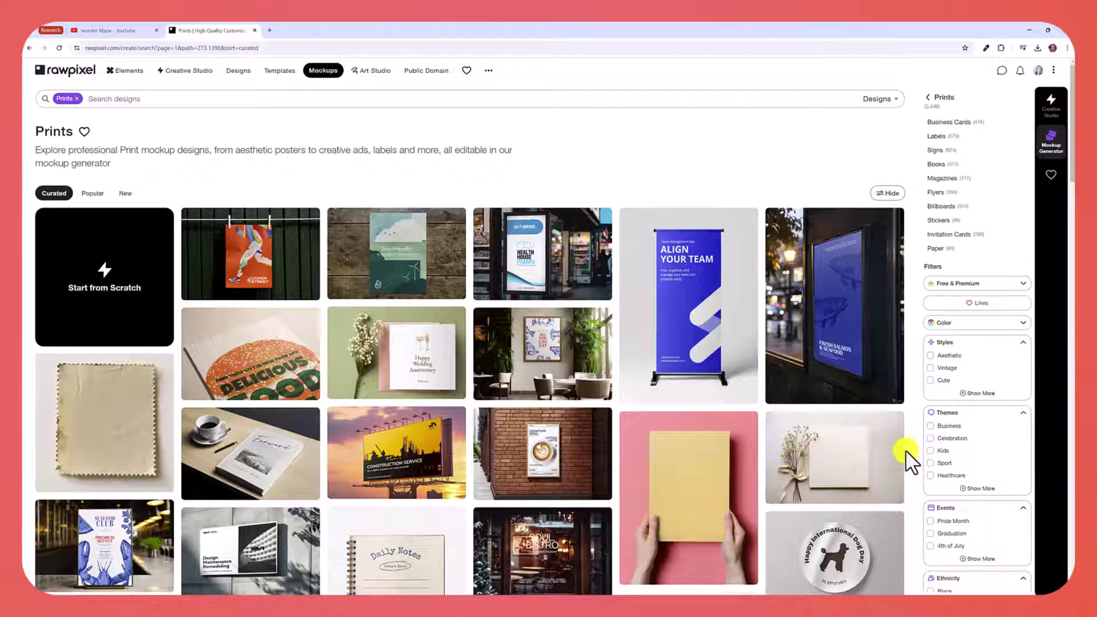
pyautogui.scroll(-6, 912, 461)
pyautogui.scroll(-2, 912, 462)
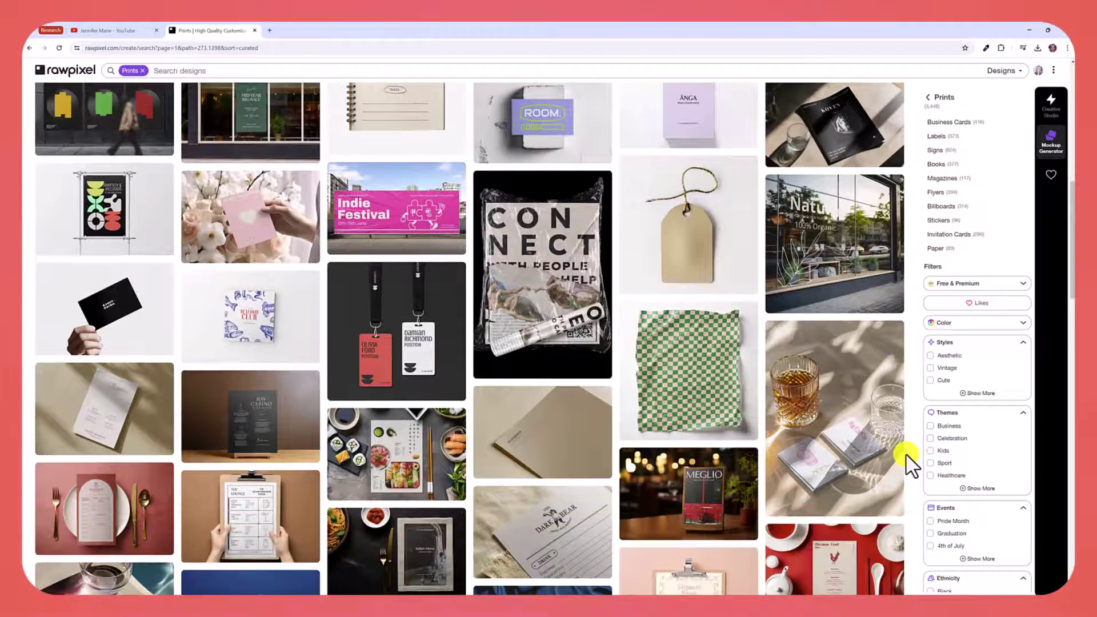
pyautogui.scroll(-3, 911, 462)
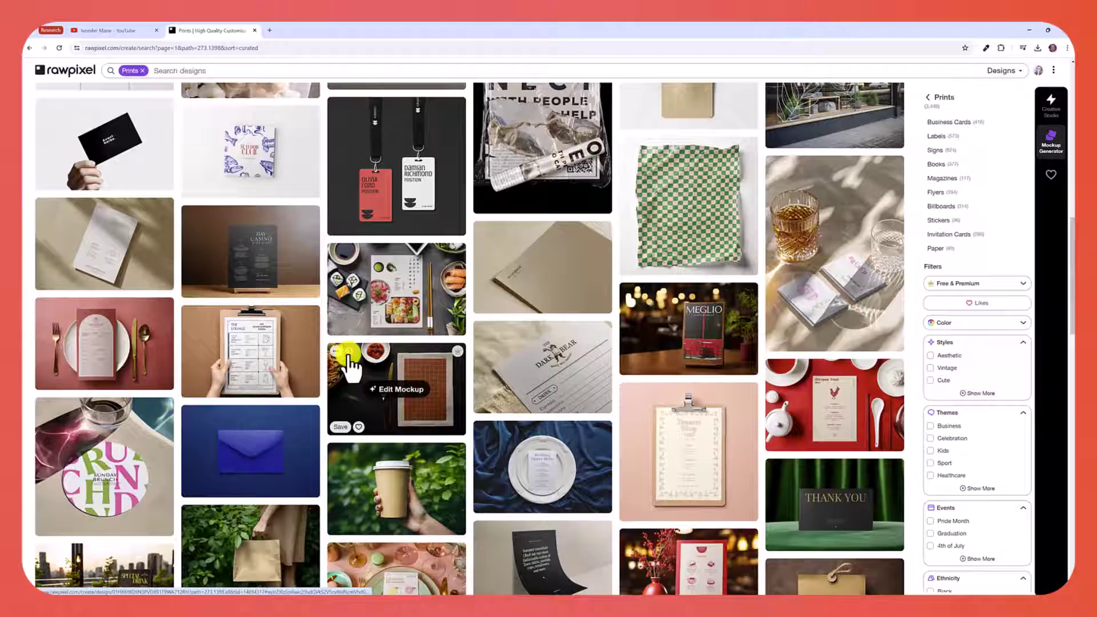
pyautogui.scroll(-4, 728, 289)
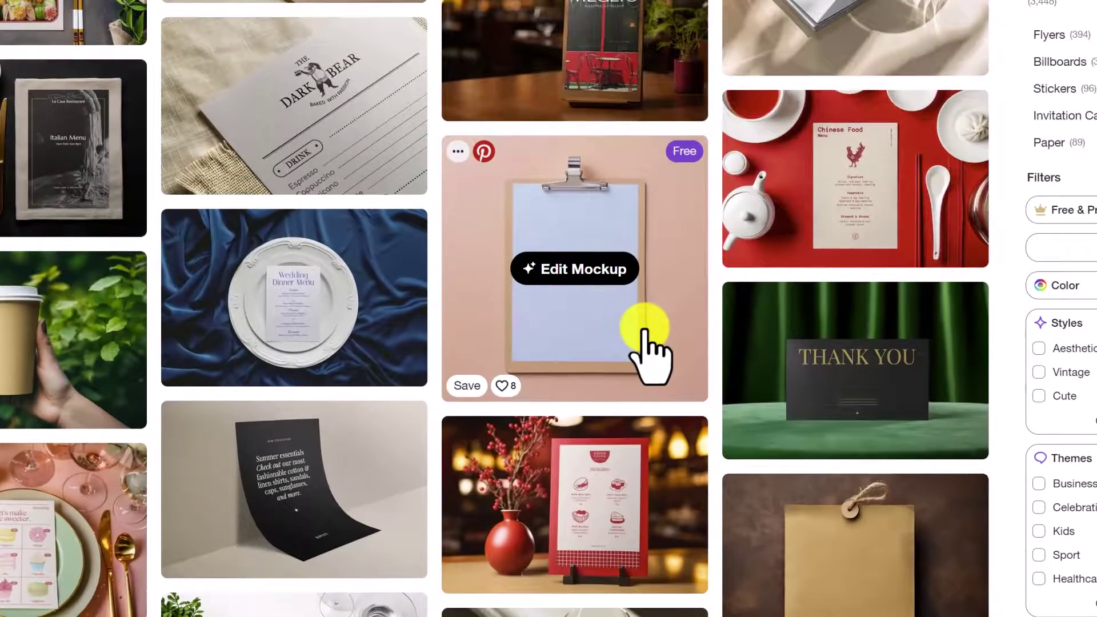
# - Swap the pink clipboard's dessert shop menu for the Daily Planner image
pyautogui.click(644, 332)
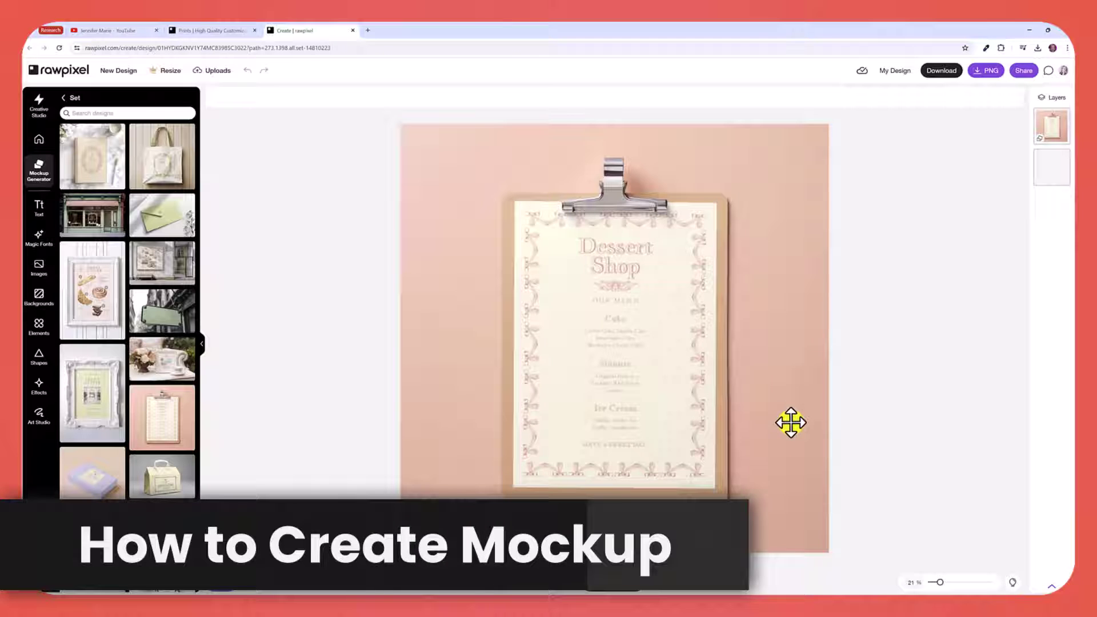
pyautogui.doubleClick(620, 318)
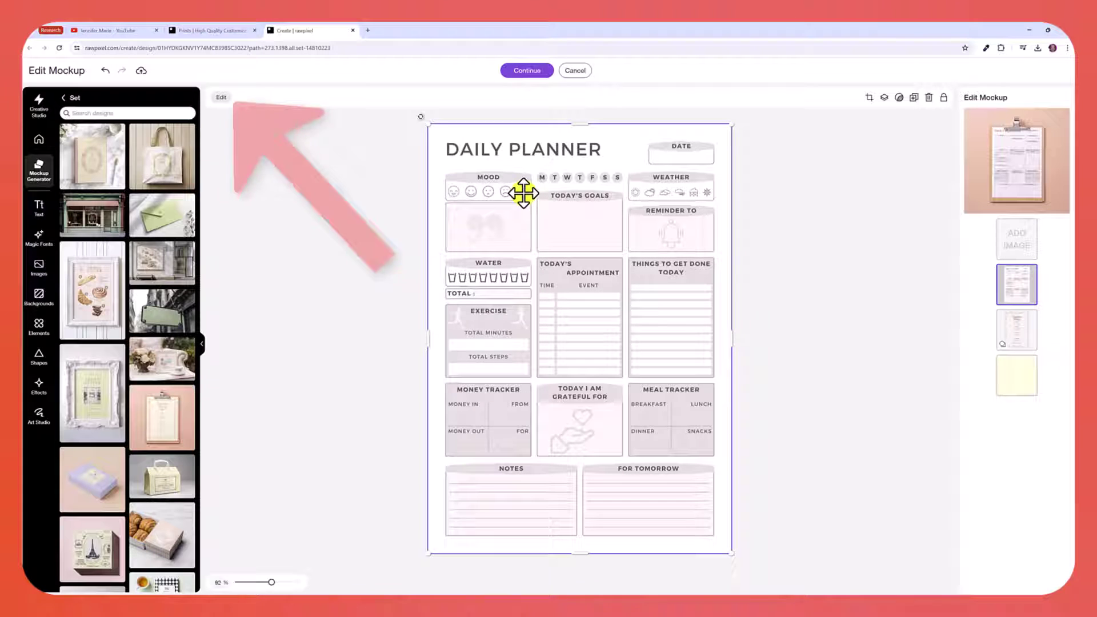
pyautogui.click(224, 98)
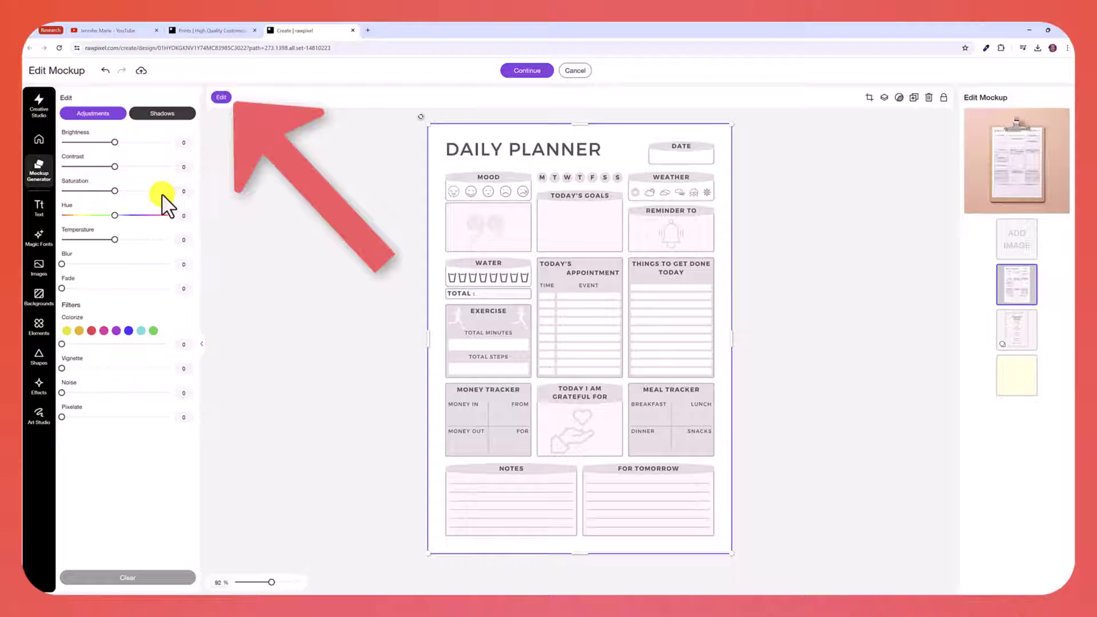
pyautogui.click(527, 71)
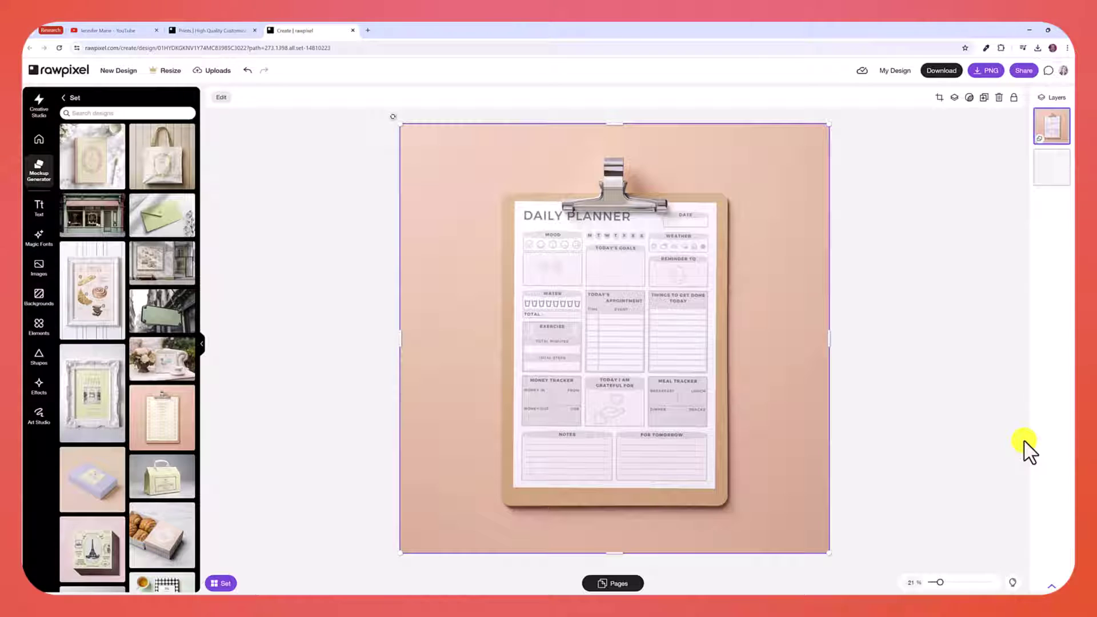
pyautogui.click(1024, 441)
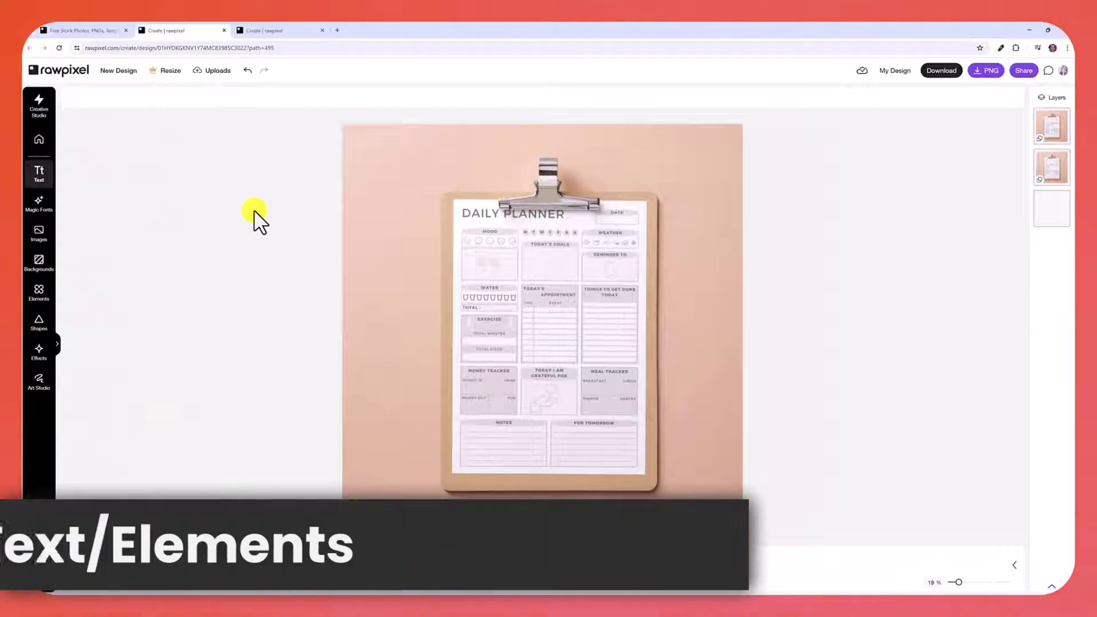
# - Add a 'Daily Planner' heading in Abril Fatface at the top of the design
pyautogui.click(37, 176)
pyautogui.click(89, 147)
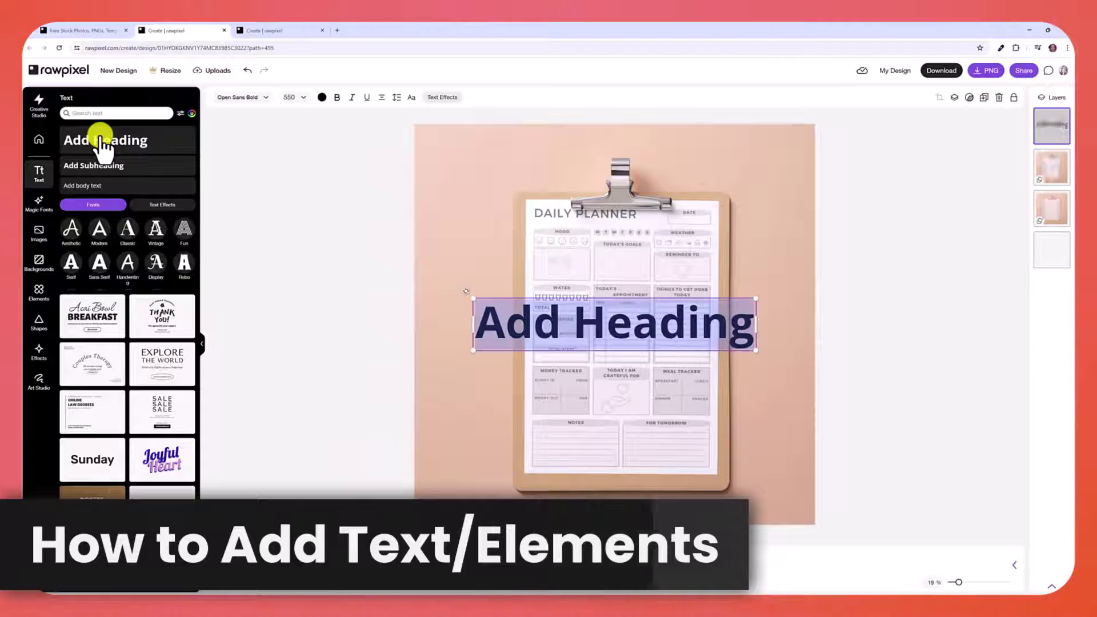
pyautogui.write('Daily Pla')
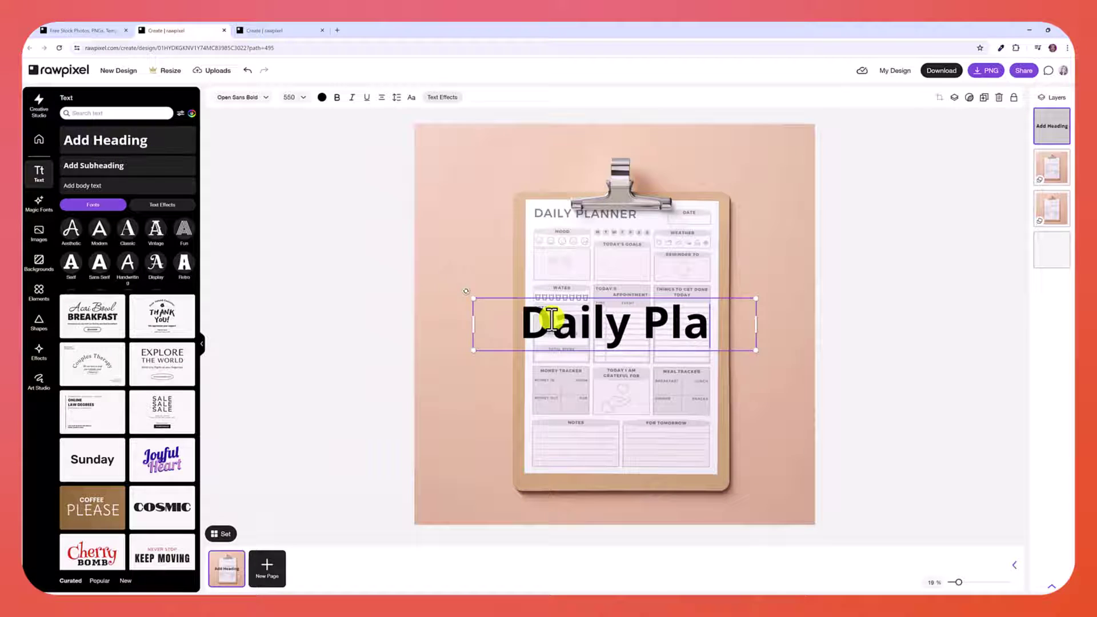
pyautogui.write('nner')
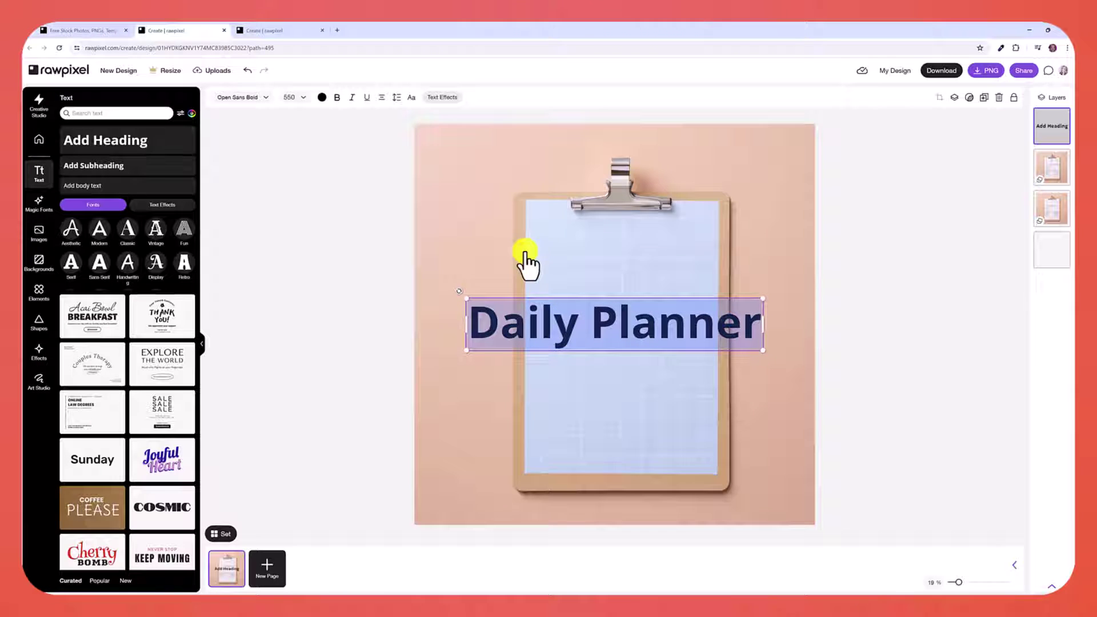
pyautogui.click(257, 98)
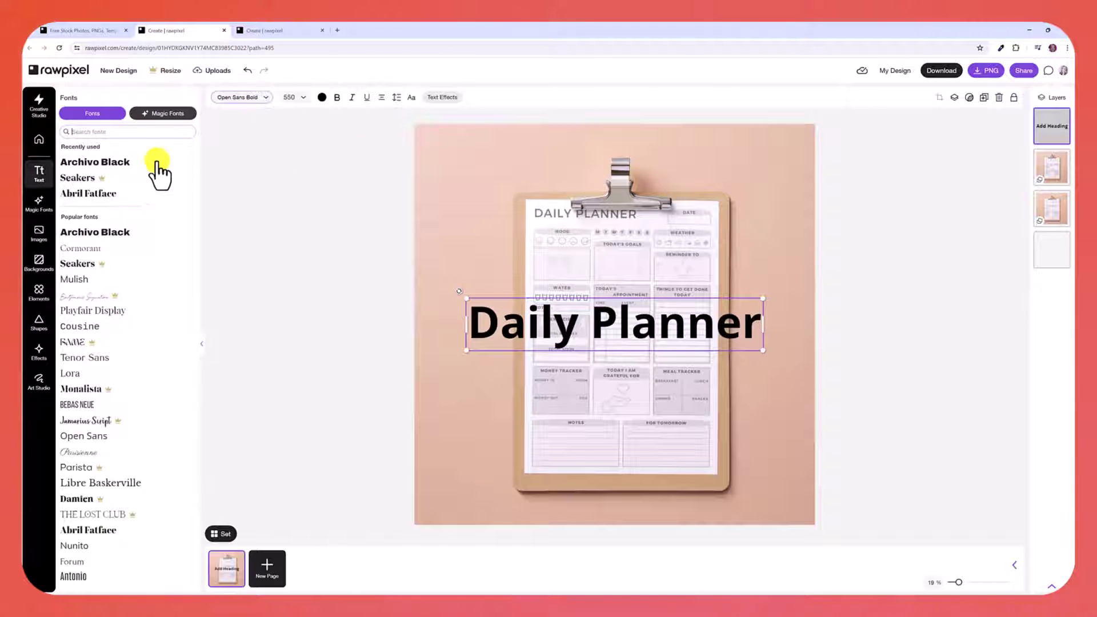
pyautogui.click(149, 192)
pyautogui.moveTo(497, 323); pyautogui.dragTo(454, 155)
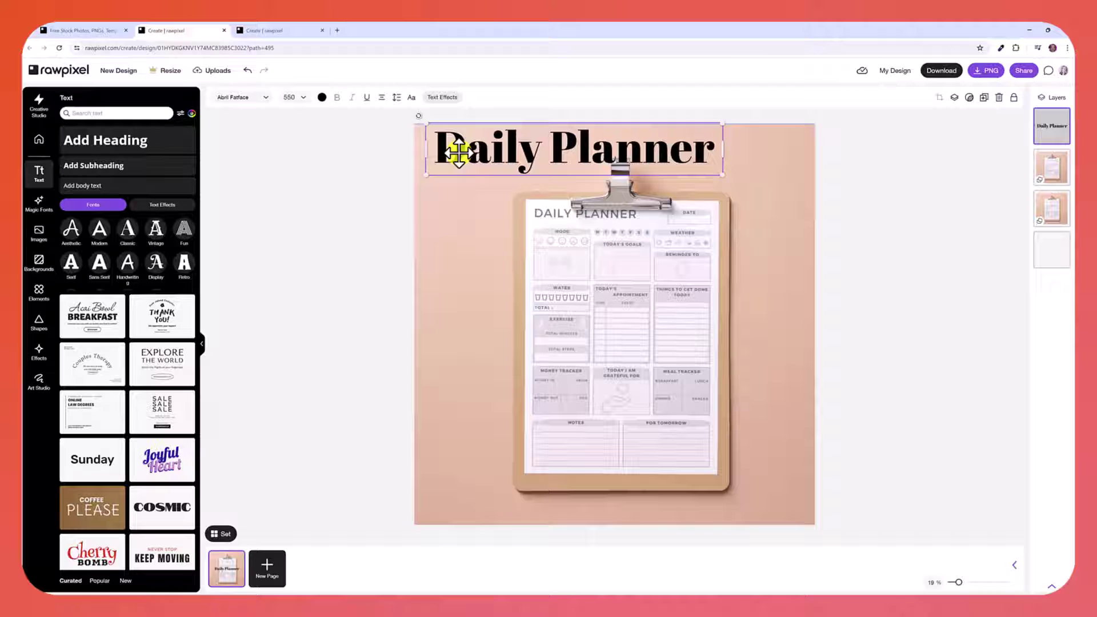
# - Give the heading a white (#FFFFFF) shadow text effect
pyautogui.click(446, 99)
pyautogui.click(182, 205)
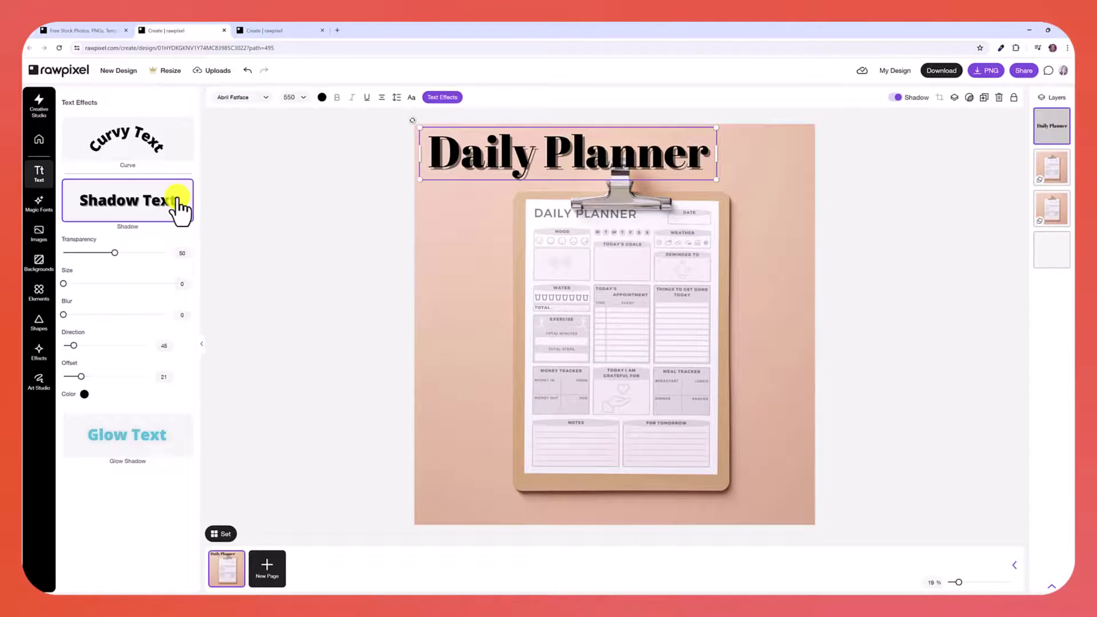
pyautogui.click(85, 394)
pyautogui.moveTo(125, 368); pyautogui.dragTo(88, 329)
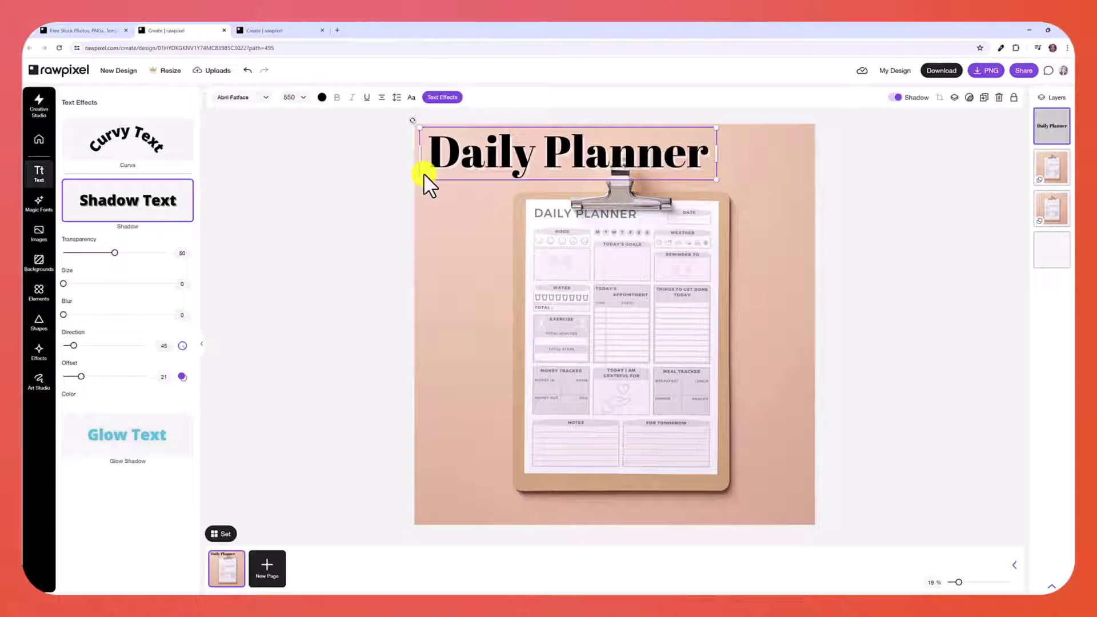
pyautogui.click(481, 218)
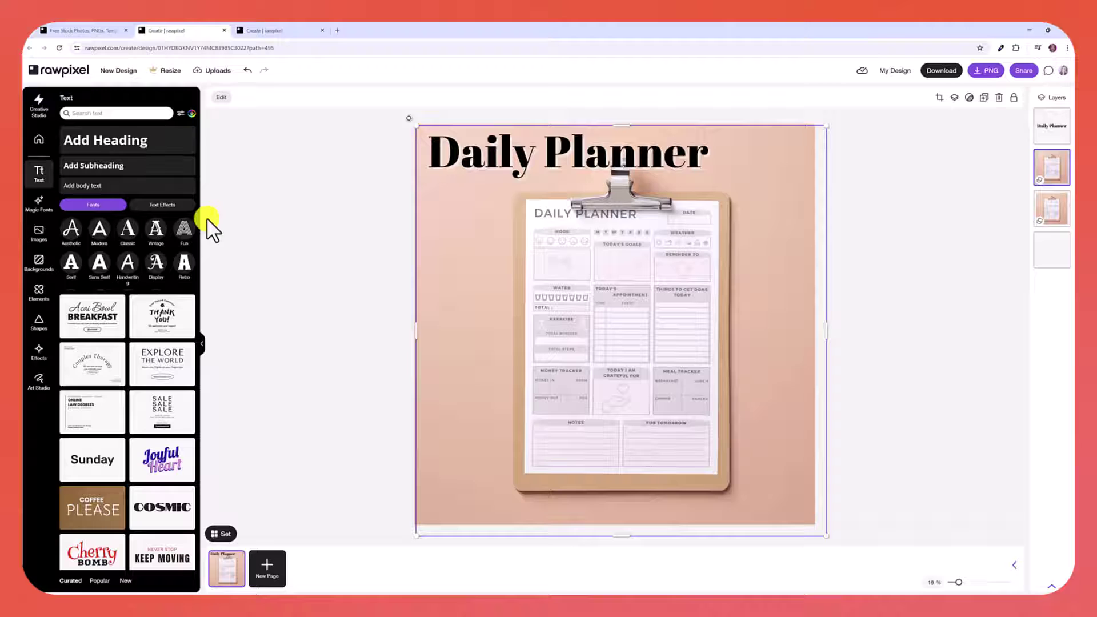
# - Add a pale off-white pill shape sized as a banner across the heading
pyautogui.click(39, 321)
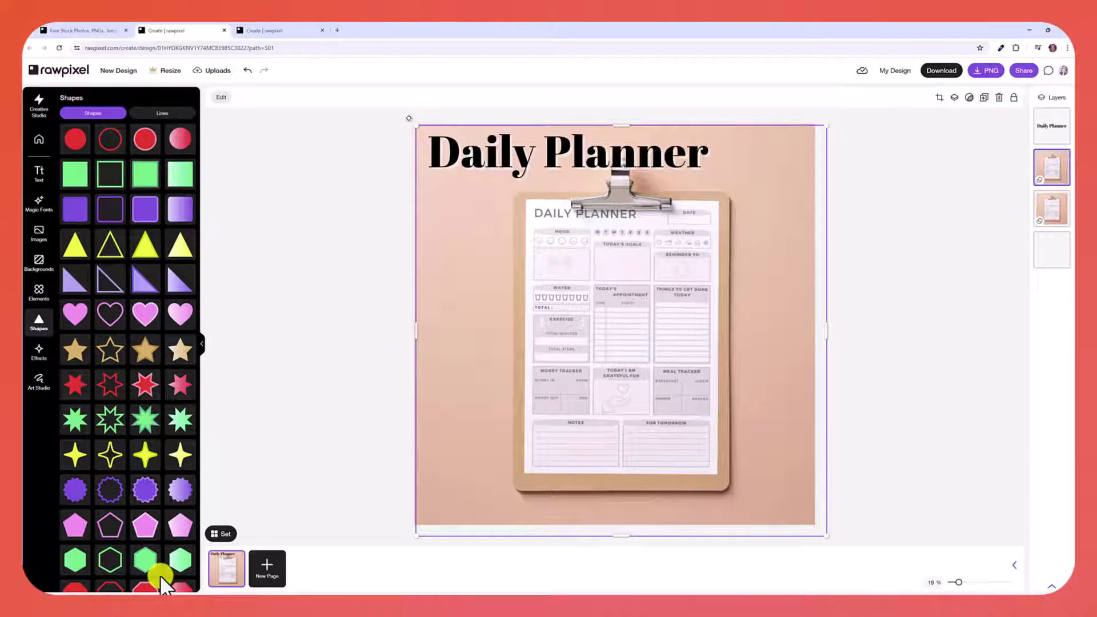
pyautogui.scroll(-3, 151, 534)
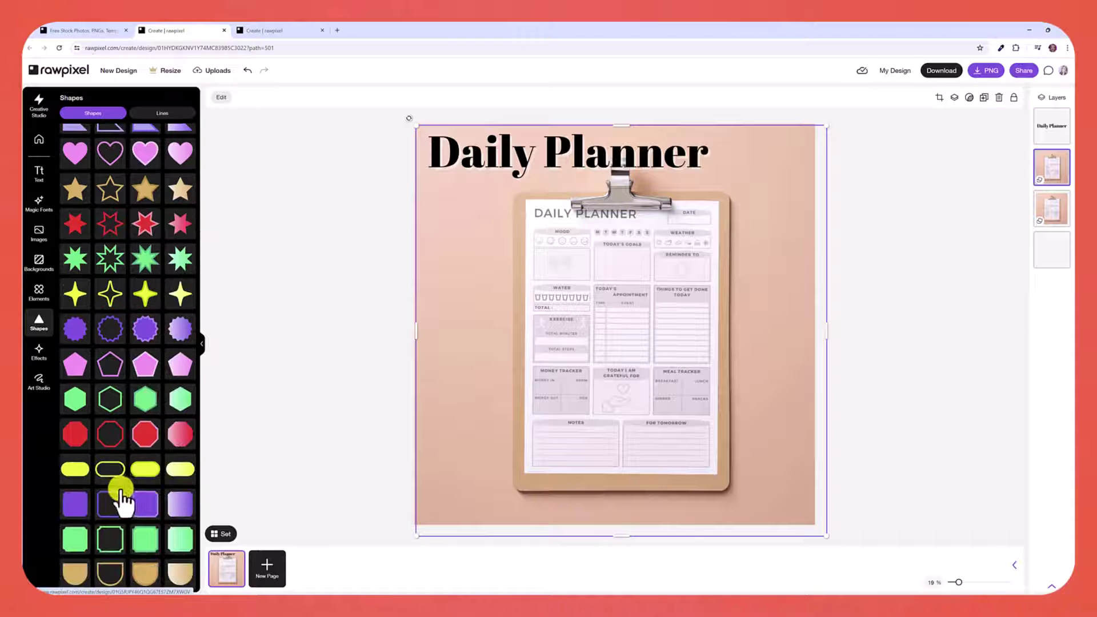
pyautogui.click(75, 471)
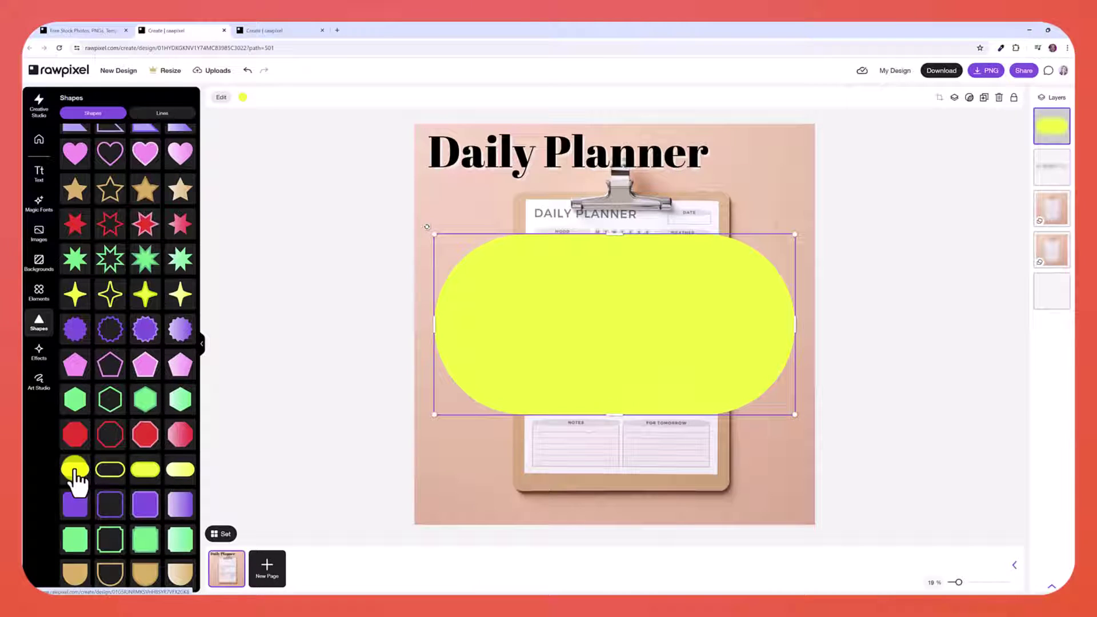
pyautogui.click(242, 98)
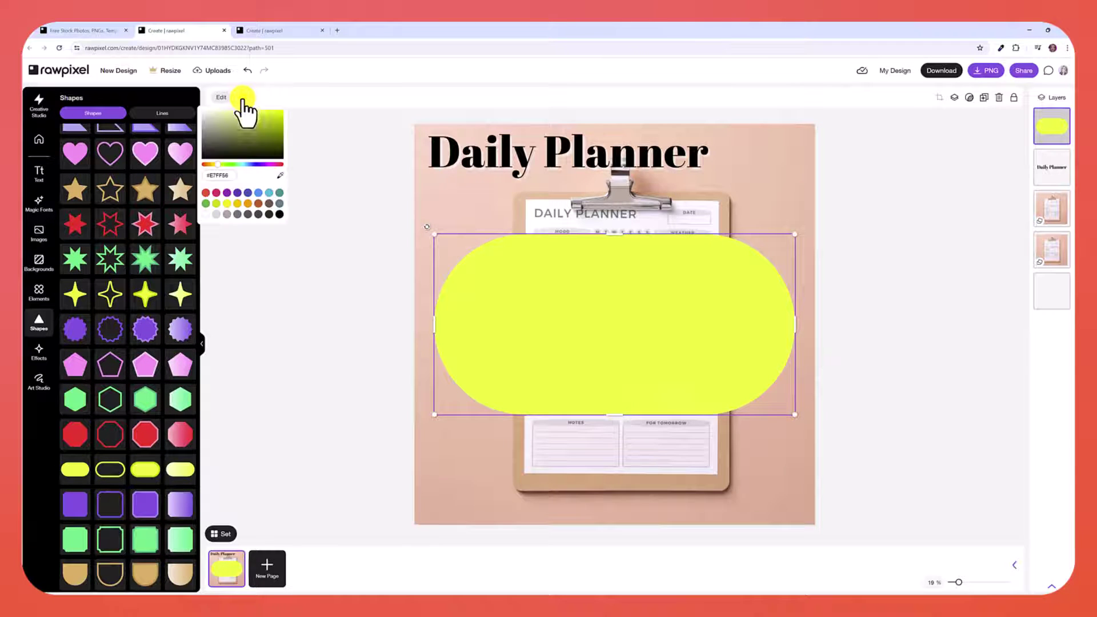
pyautogui.click(280, 190)
pyautogui.moveTo(576, 312); pyautogui.dragTo(522, 194)
pyautogui.moveTo(740, 202); pyautogui.dragTo(808, 201)
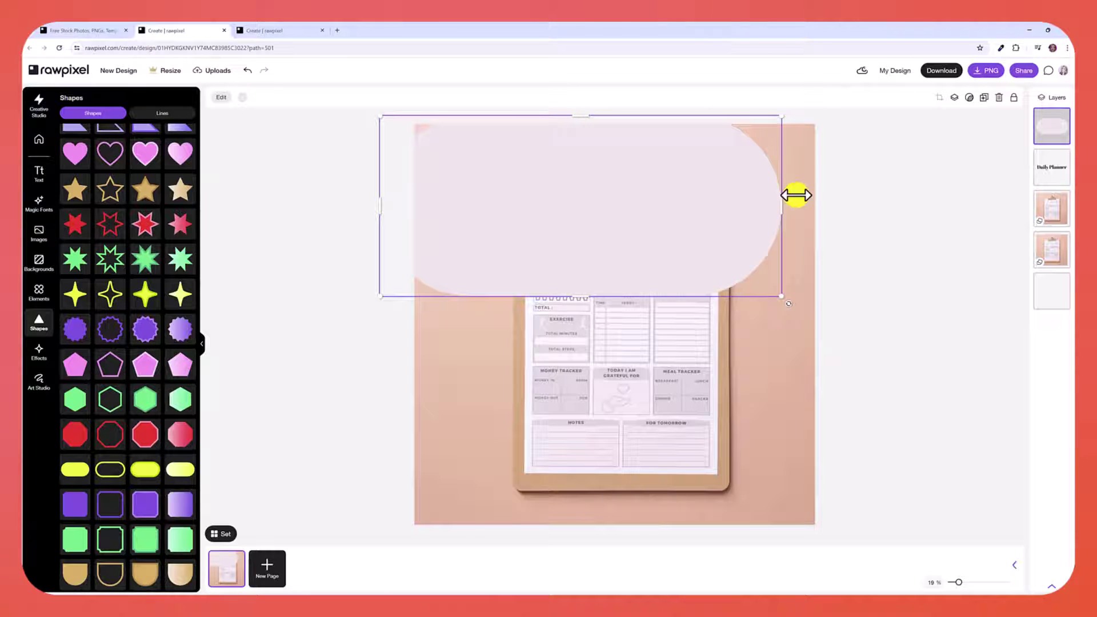
pyautogui.moveTo(597, 293); pyautogui.dragTo(600, 193)
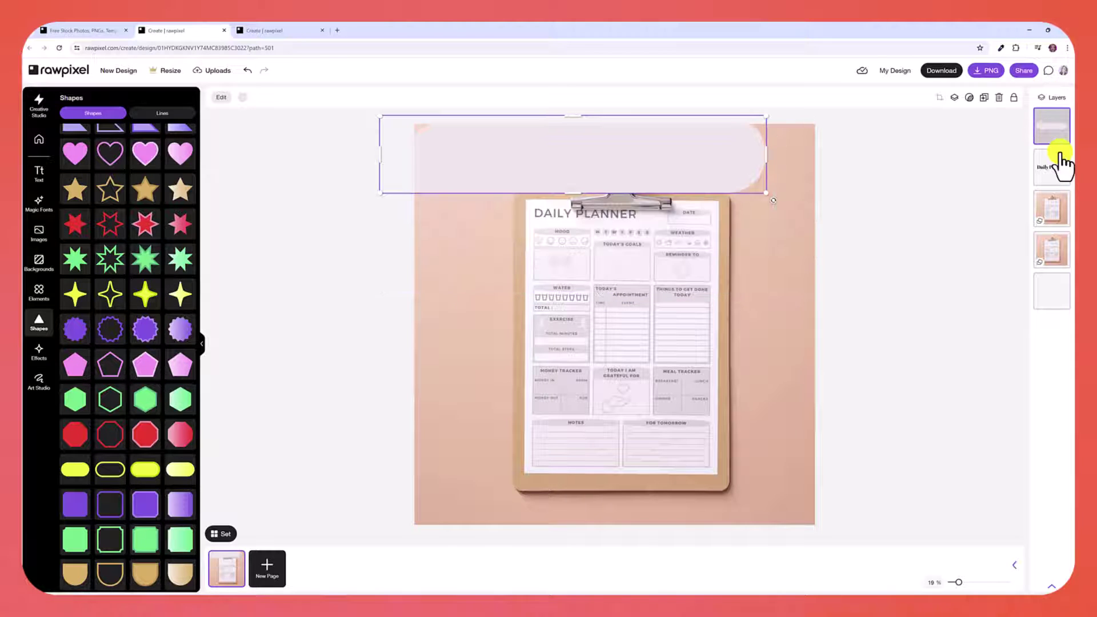
# - Move the pill layer behind the heading, trim it to fit, and lower its transparency
pyautogui.moveTo(1056, 106); pyautogui.dragTo(1054, 167)
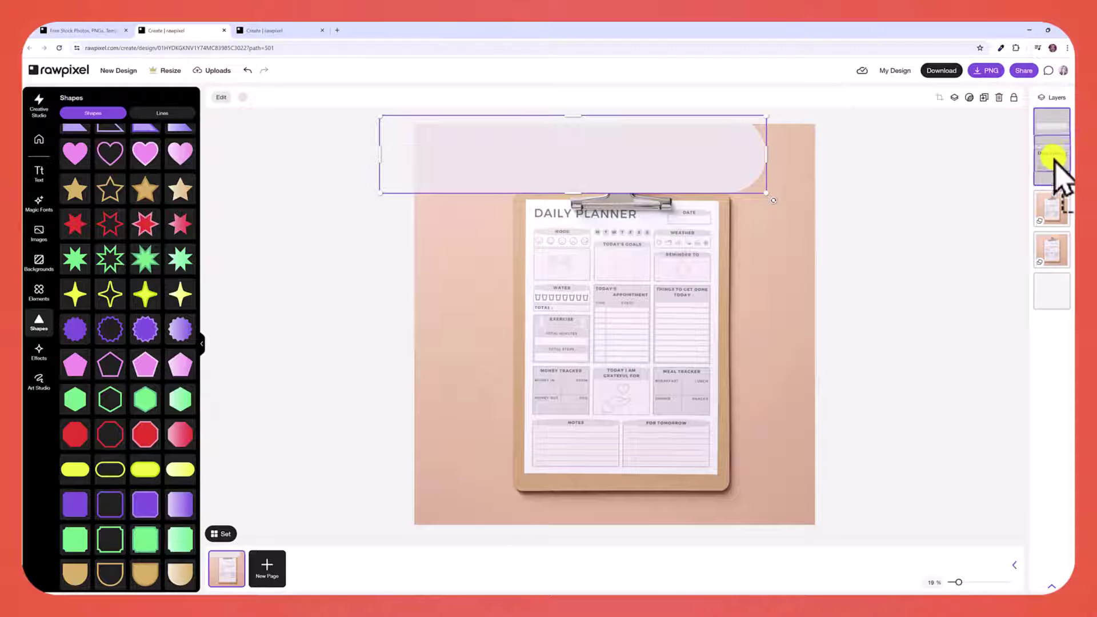
pyautogui.moveTo(1055, 167); pyautogui.dragTo(1018, 131)
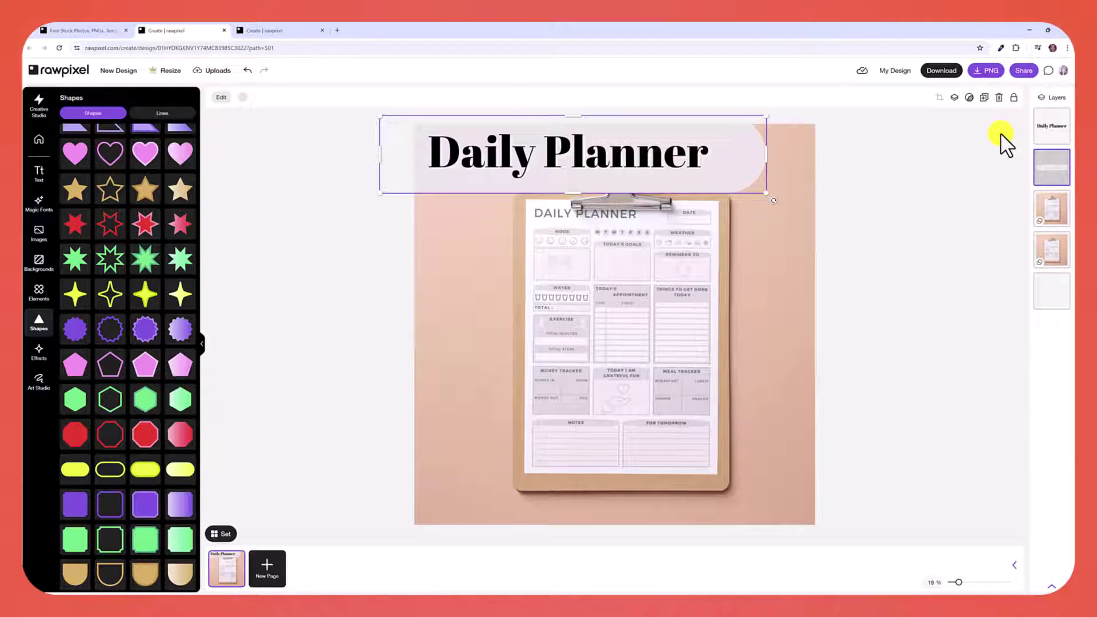
pyautogui.moveTo(766, 155); pyautogui.dragTo(722, 154)
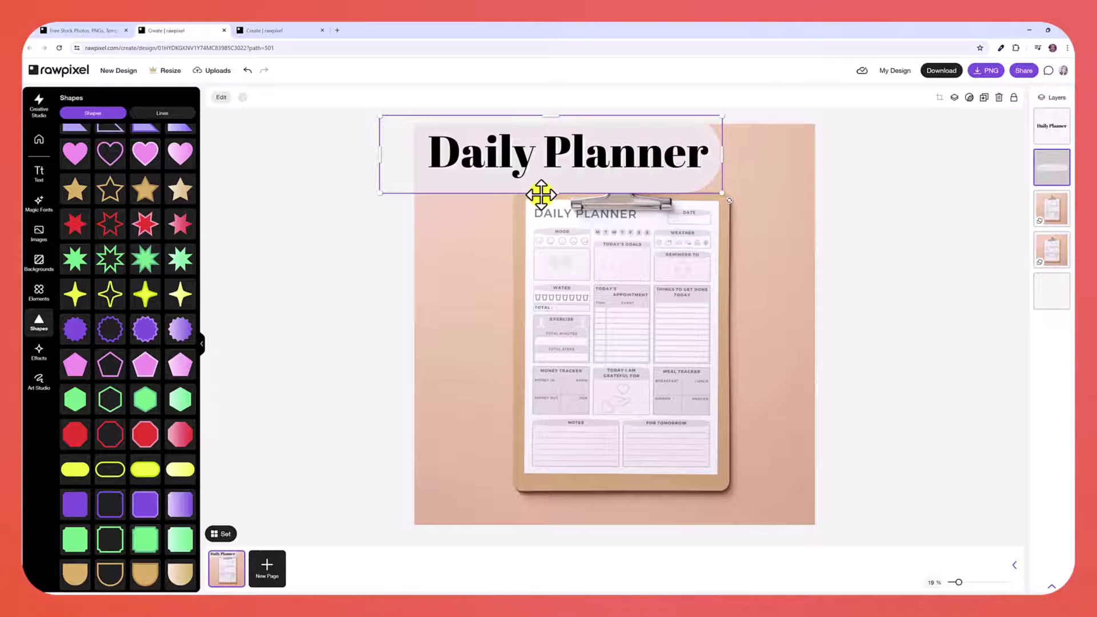
pyautogui.moveTo(541, 194); pyautogui.dragTo(540, 184)
pyautogui.click(969, 99)
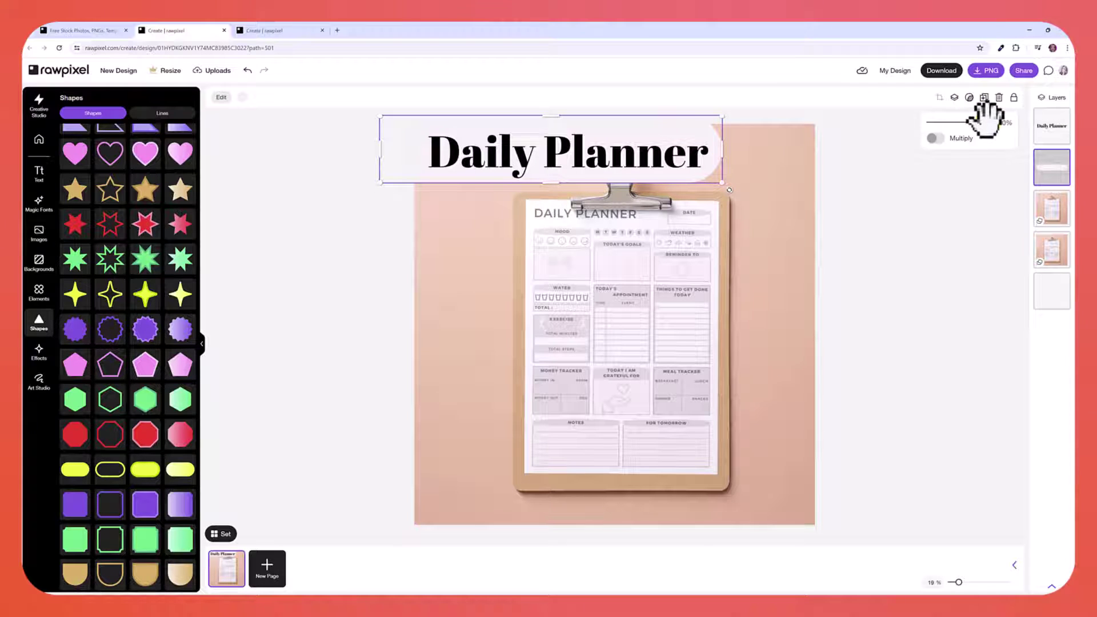
pyautogui.moveTo(986, 122); pyautogui.dragTo(974, 123)
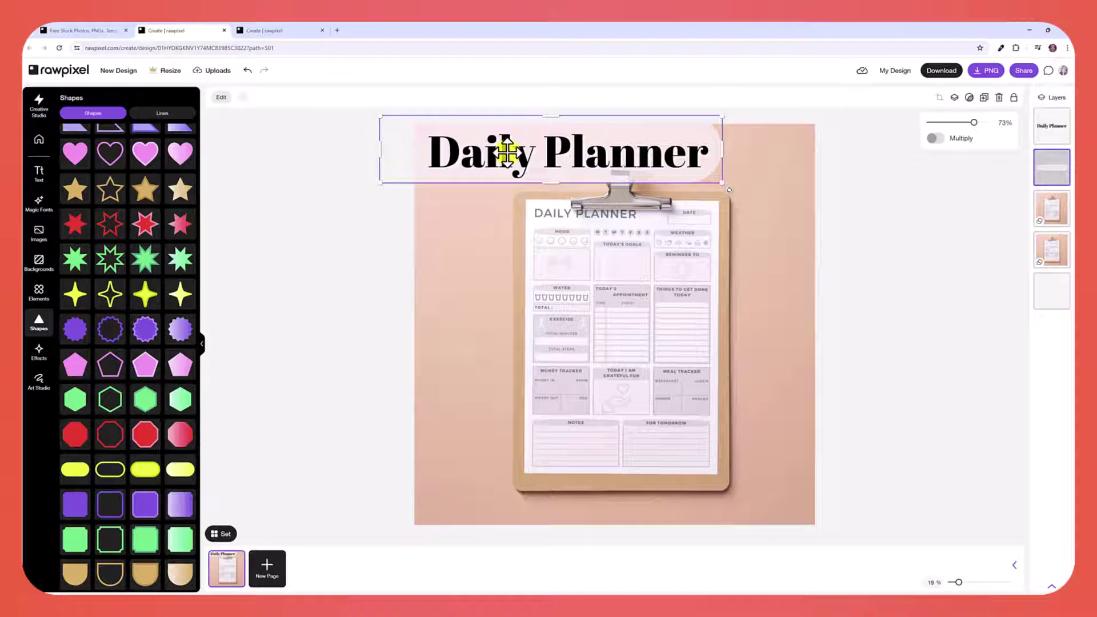
pyautogui.moveTo(503, 154); pyautogui.dragTo(506, 159)
pyautogui.scroll(3, 132, 286)
# - Add a small light pink circle at the clipboard's lower-left corner
pyautogui.click(146, 139)
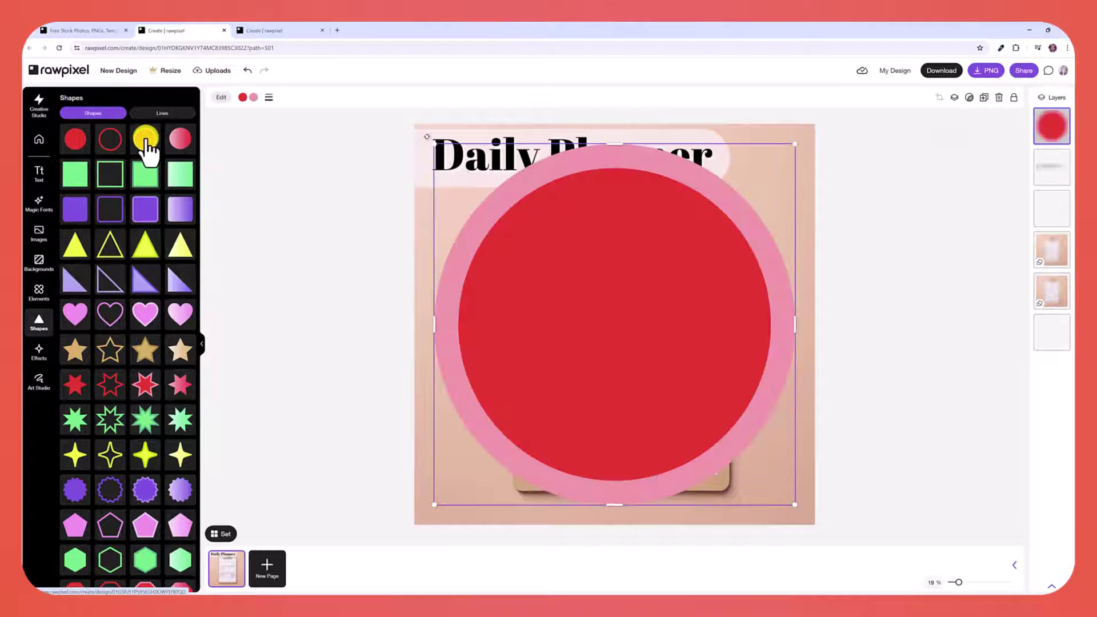
pyautogui.moveTo(433, 143); pyautogui.dragTo(615, 308)
pyautogui.moveTo(736, 400); pyautogui.dragTo(553, 400)
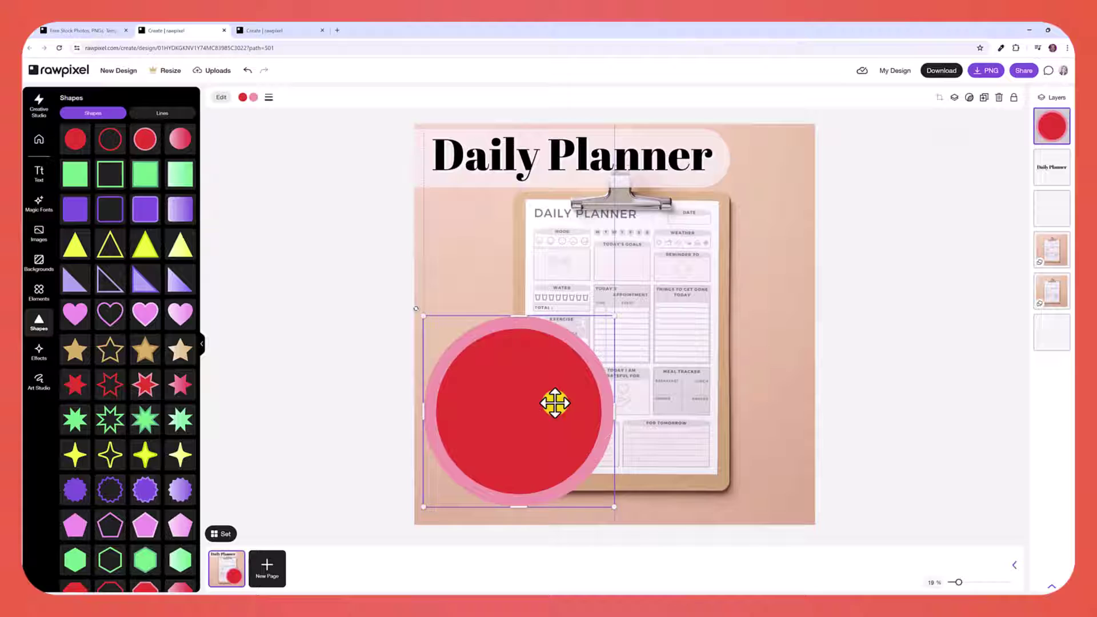
pyautogui.moveTo(416, 318)
pyautogui.mouseDown()
pyautogui.moveTo(453, 359)
pyautogui.moveTo(443, 350)
pyautogui.mouseUp()
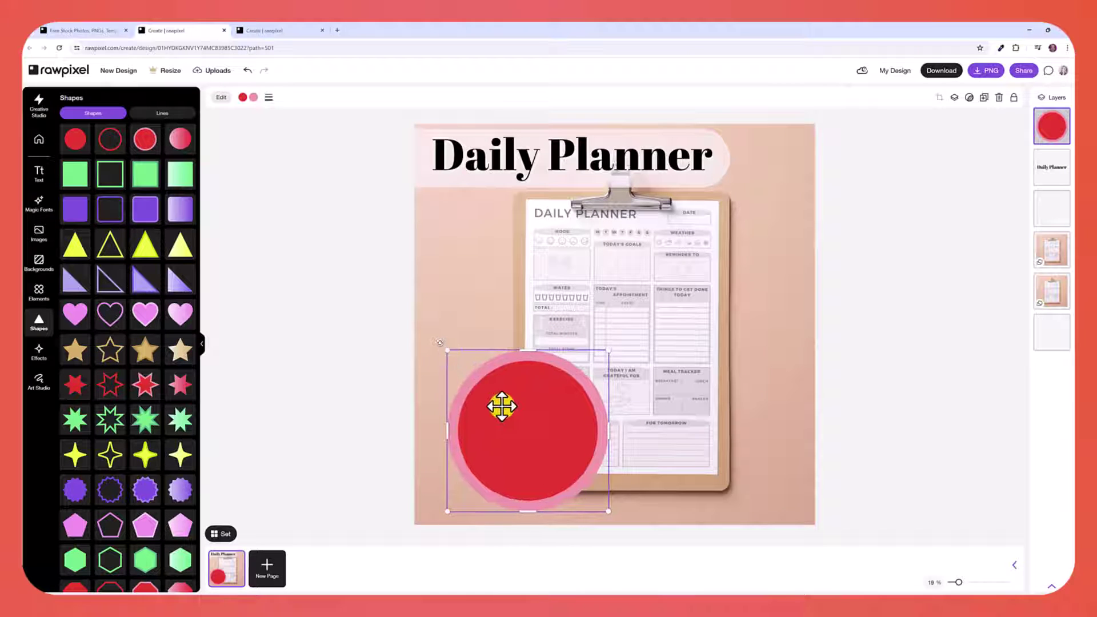
pyautogui.moveTo(503, 404); pyautogui.dragTo(472, 417)
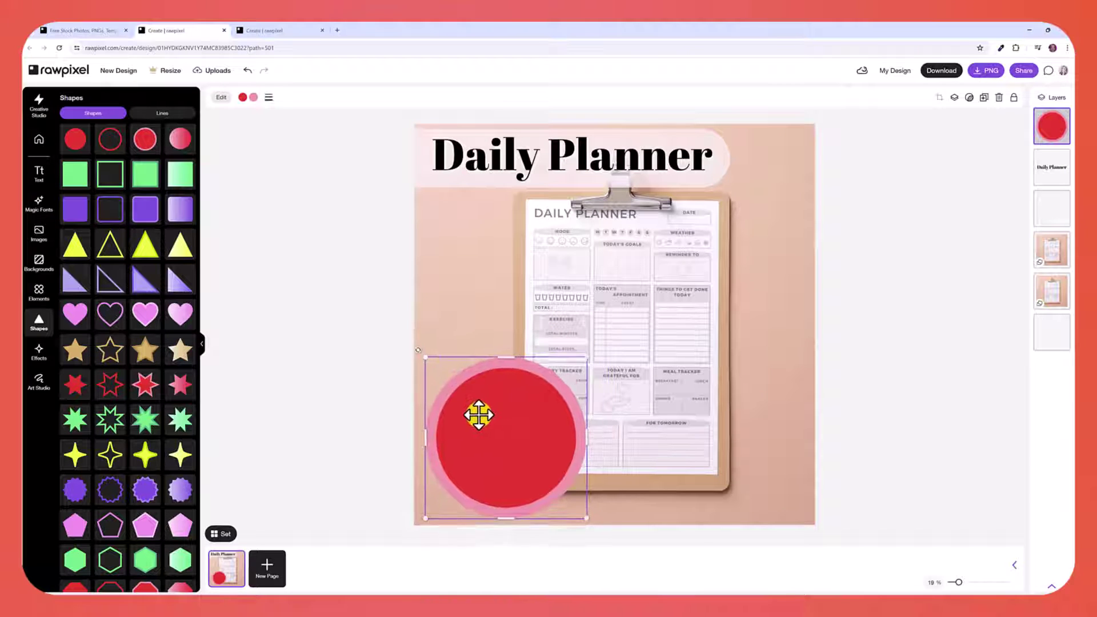
pyautogui.click(246, 97)
pyautogui.click(286, 184)
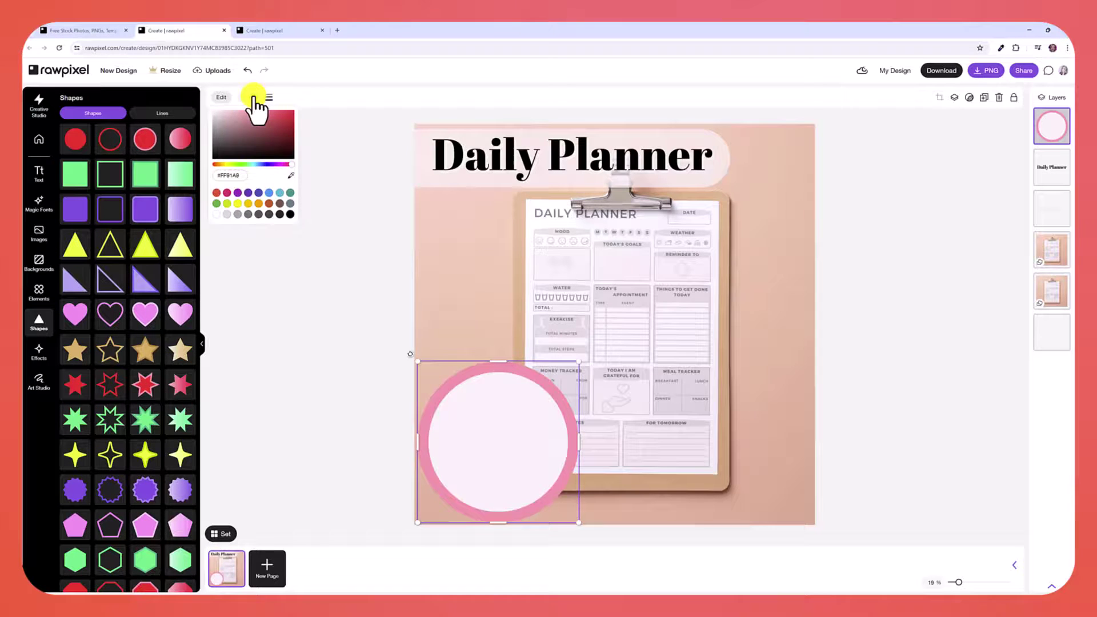
pyautogui.click(46, 180)
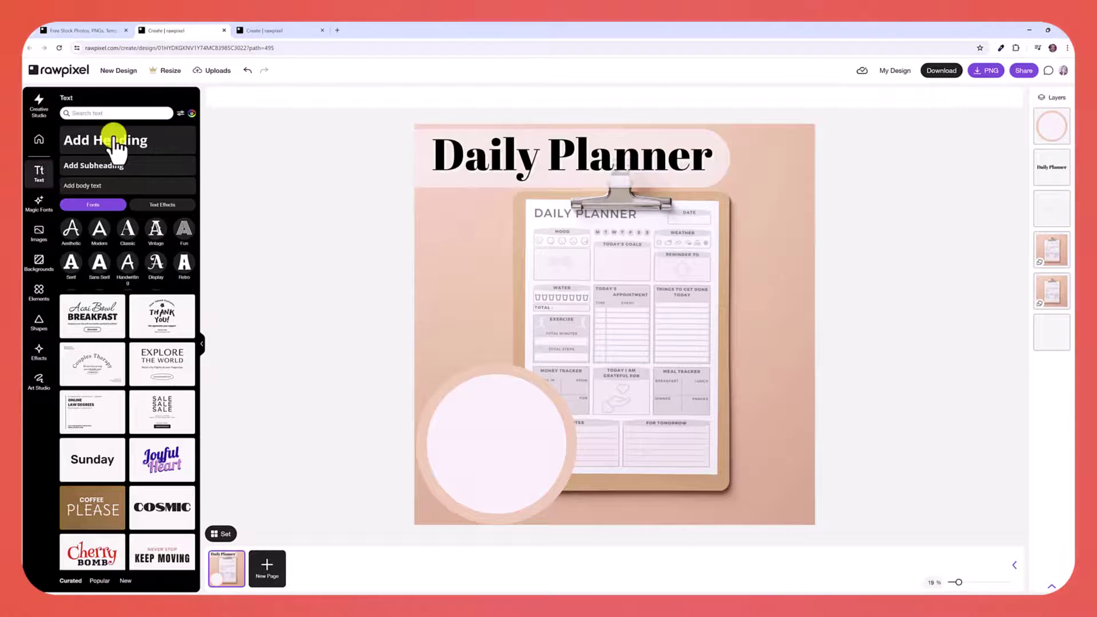
# - Place the text 'Instant Download + Bonus Tracker' on the circle and widen it
pyautogui.click(108, 140)
pyautogui.moveTo(468, 352); pyautogui.dragTo(466, 421)
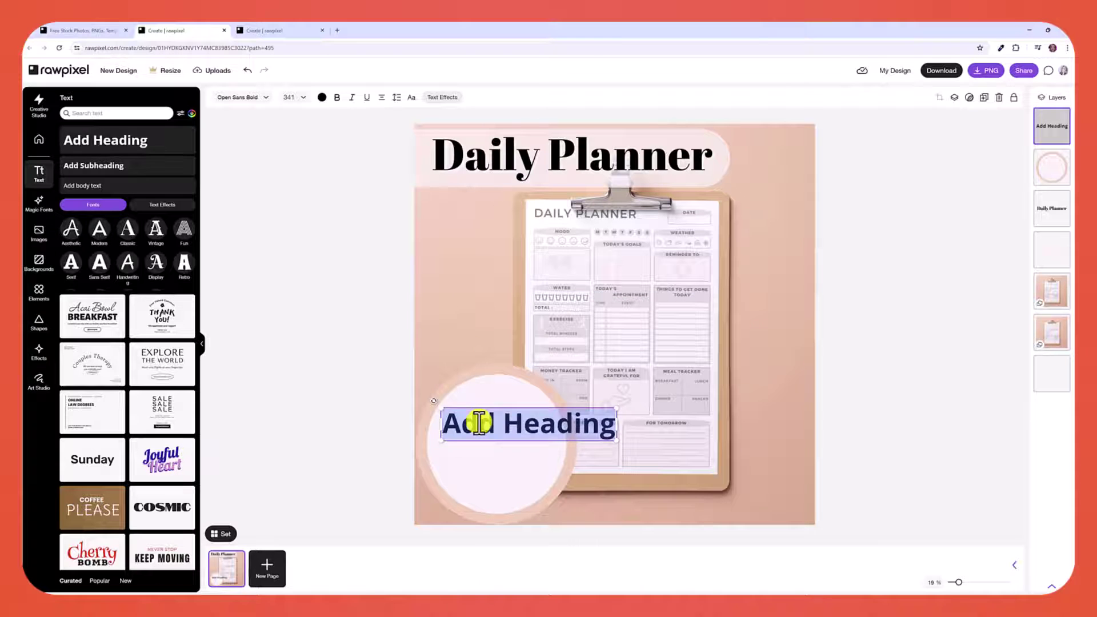
pyautogui.write('Instant Downl')
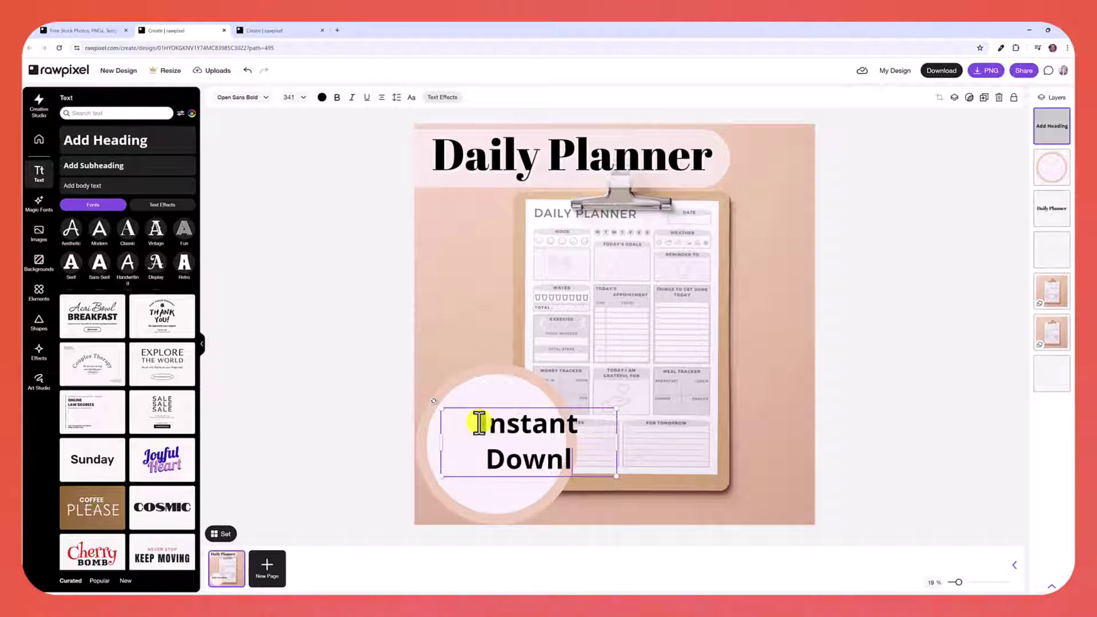
pyautogui.write('oad + Bonus Tracker')
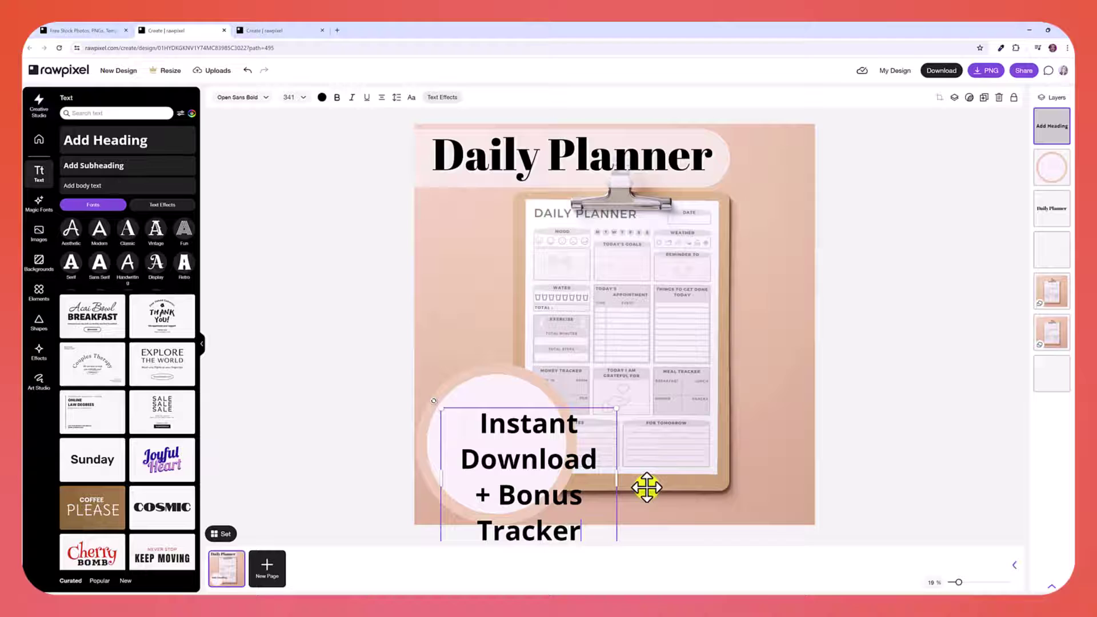
pyautogui.moveTo(615, 483)
pyautogui.mouseDown()
pyautogui.moveTo(734, 478)
pyautogui.moveTo(595, 466)
pyautogui.mouseUp()
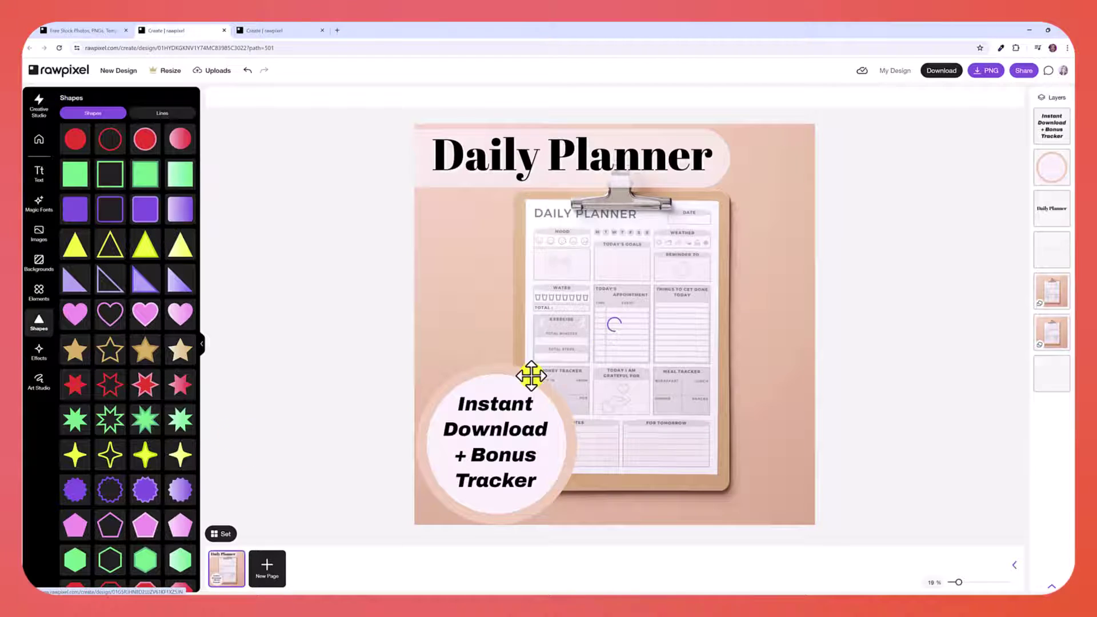
# - Add a small, slightly rotated four-point star at the heading's top right
pyautogui.moveTo(180, 455); pyautogui.dragTo(612, 362)
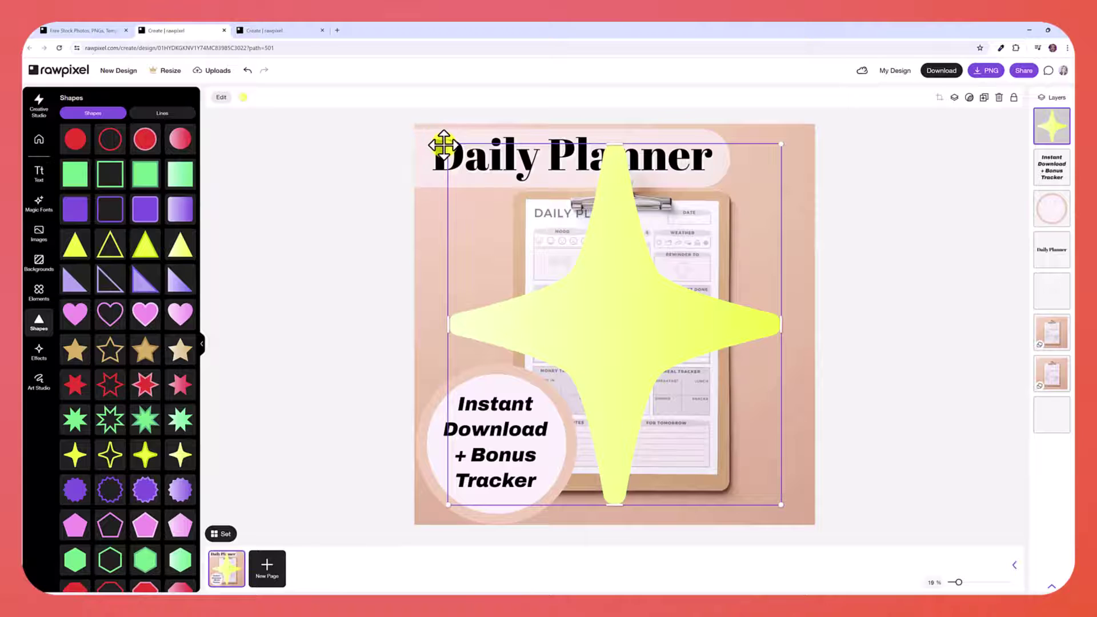
pyautogui.moveTo(444, 145)
pyautogui.mouseDown()
pyautogui.moveTo(764, 485)
pyautogui.moveTo(778, 154)
pyautogui.mouseUp()
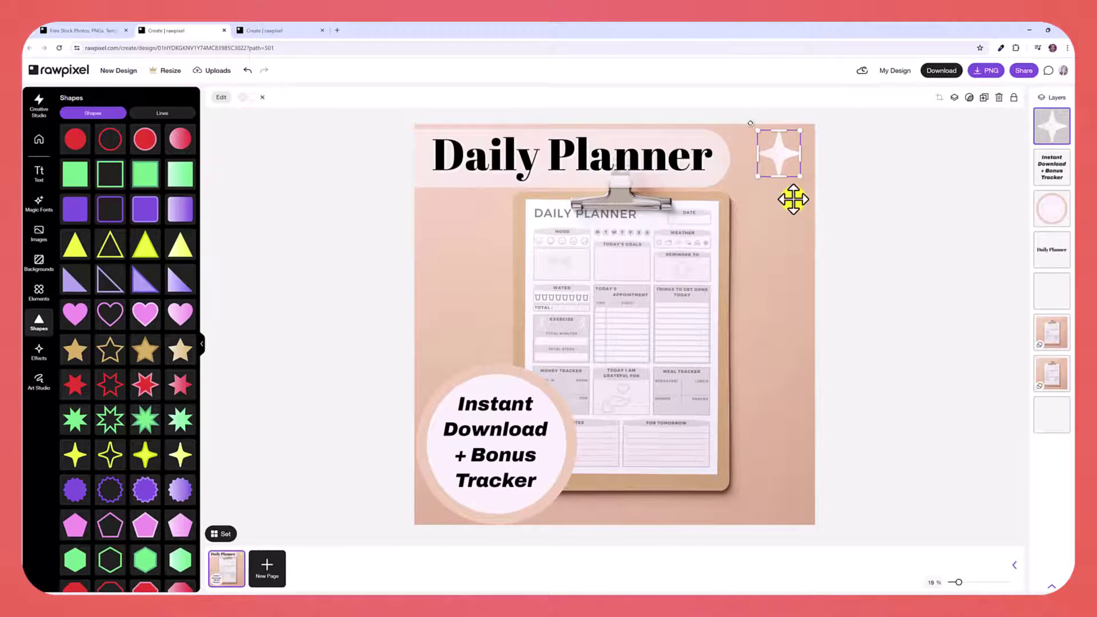
pyautogui.moveTo(752, 119); pyautogui.dragTo(754, 115)
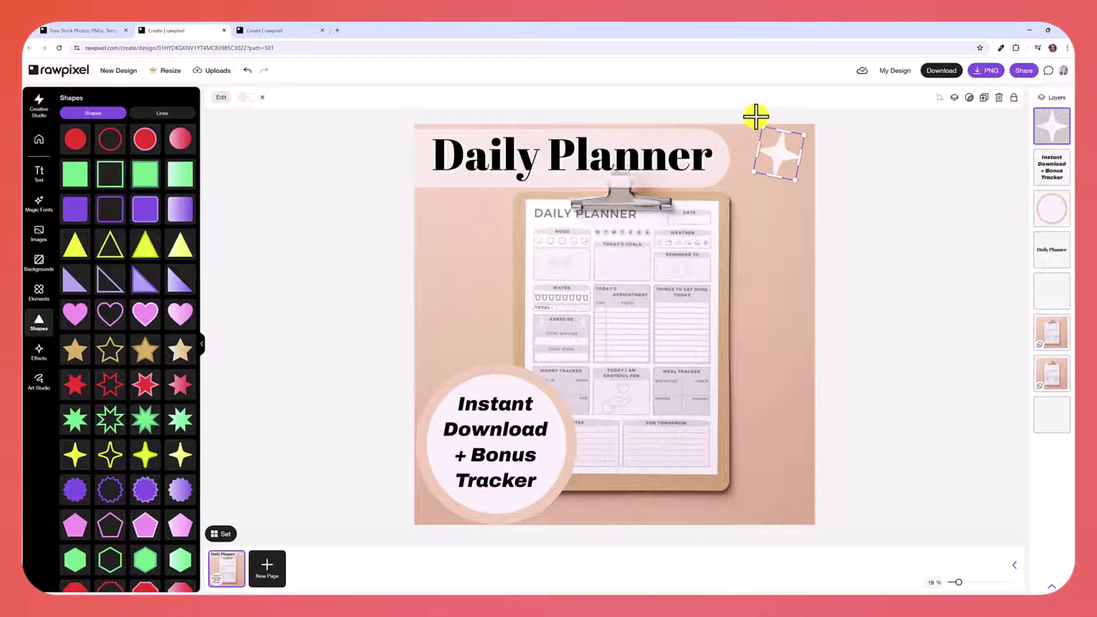
pyautogui.moveTo(791, 179); pyautogui.dragTo(783, 159)
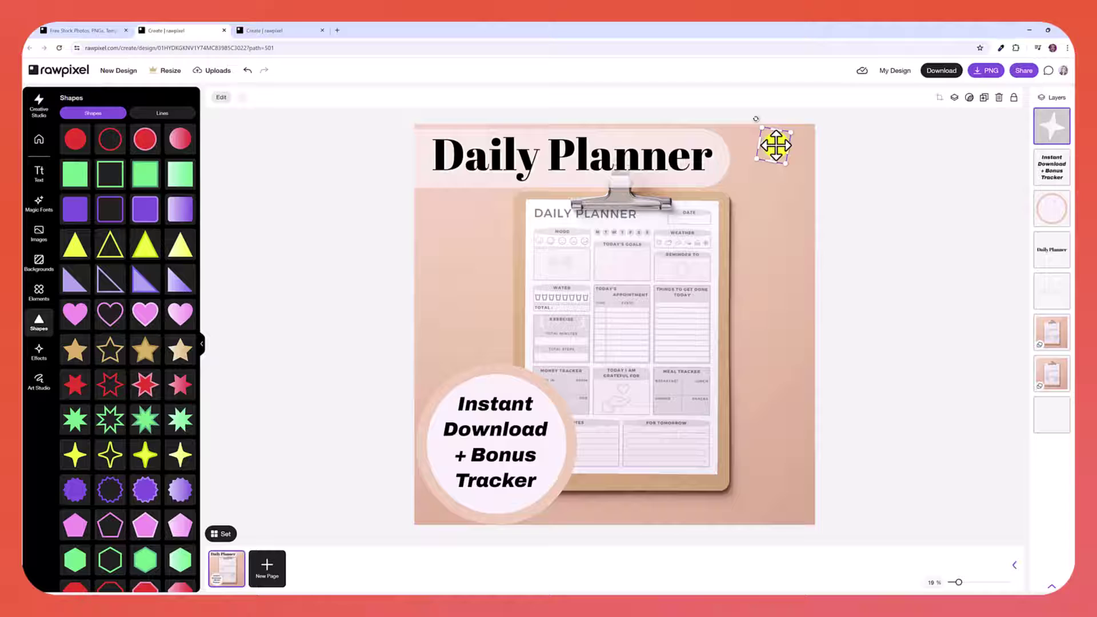
# - Duplicate the star with Ctrl+D and arrange the copies into a cluster
pyautogui.hotkey('ctrl', 'd')
pyautogui.moveTo(779, 152); pyautogui.dragTo(787, 177)
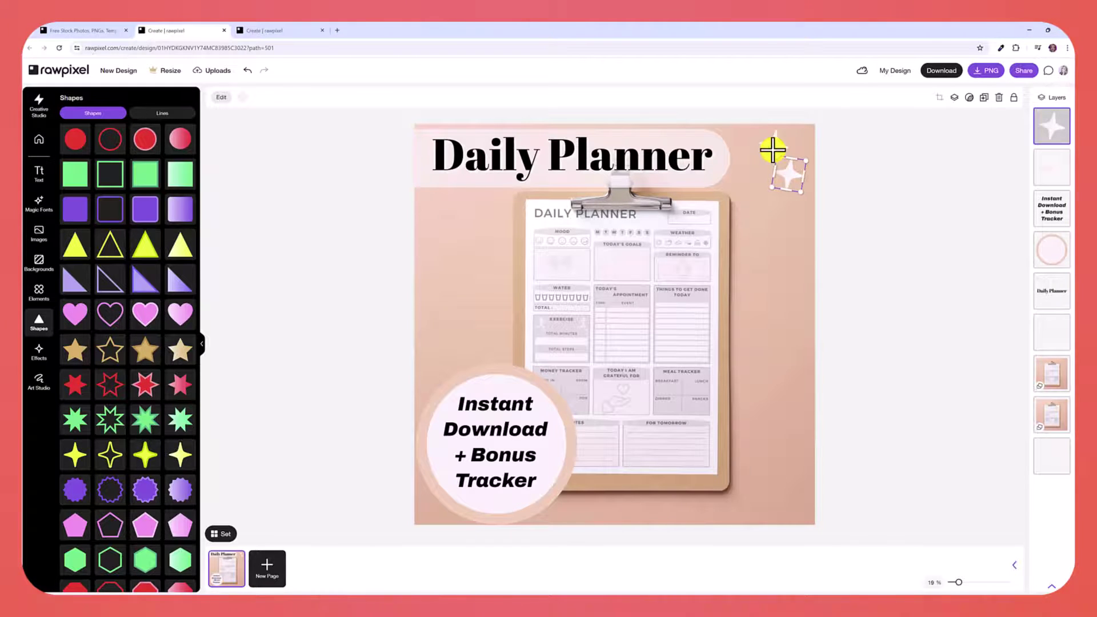
pyautogui.hotkey('ctrl', 'd')
pyautogui.moveTo(764, 145)
pyautogui.mouseDown()
pyautogui.moveTo(734, 141)
pyautogui.moveTo(776, 184)
pyautogui.moveTo(775, 211)
pyautogui.moveTo(769, 192)
pyautogui.mouseUp()
pyautogui.hotkey('ctrl', 'd')
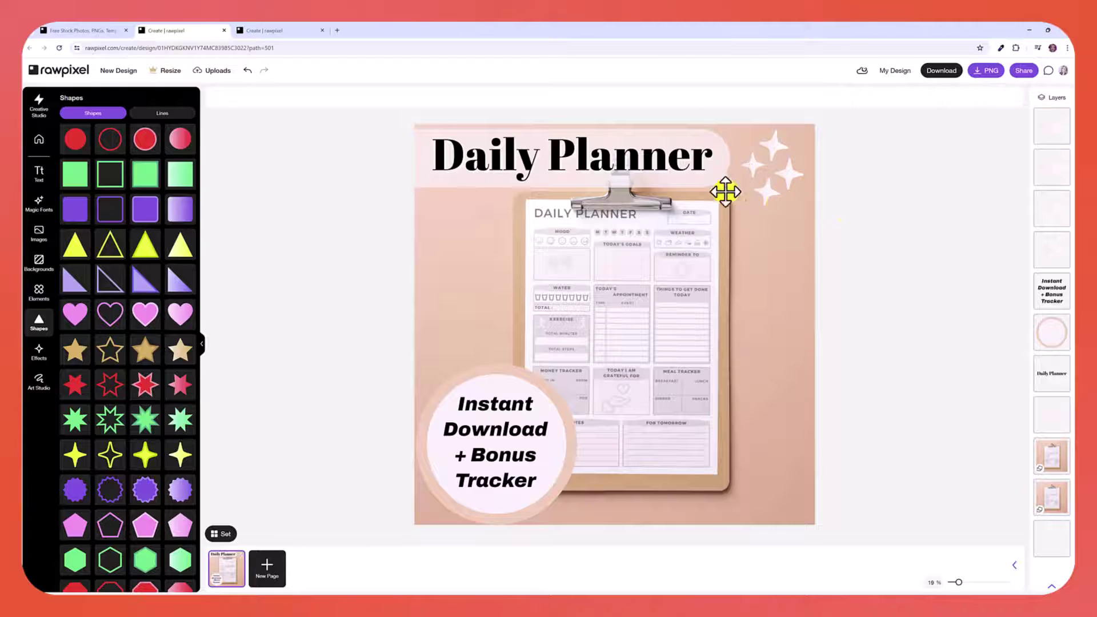
# - Deselect the stars and download the Daily Planner design as a PNG
pyautogui.click(991, 163)
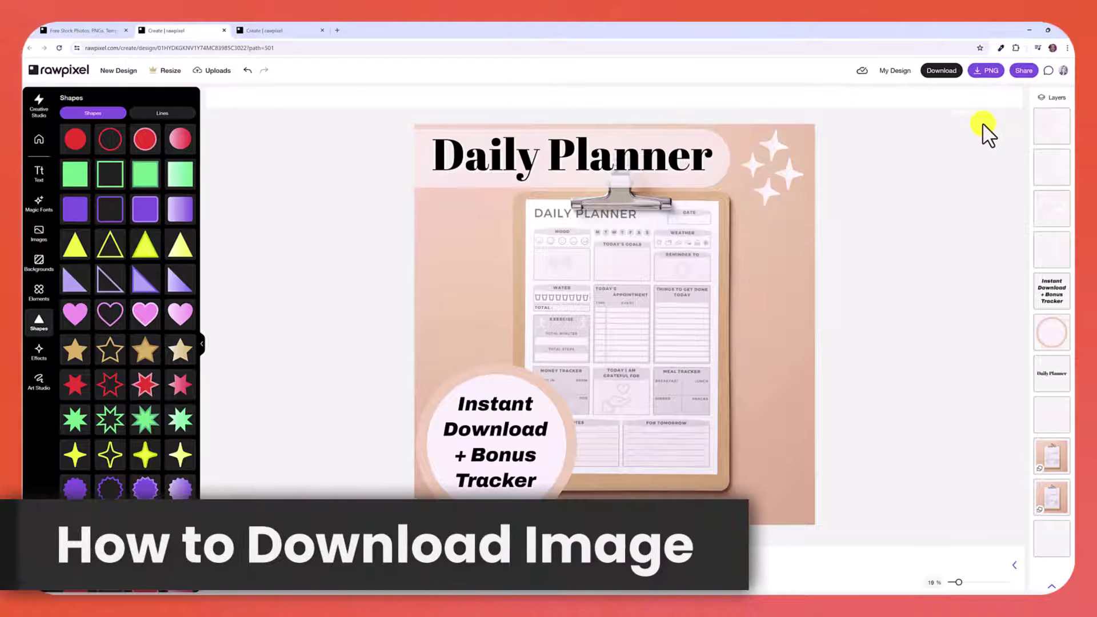
pyautogui.click(984, 71)
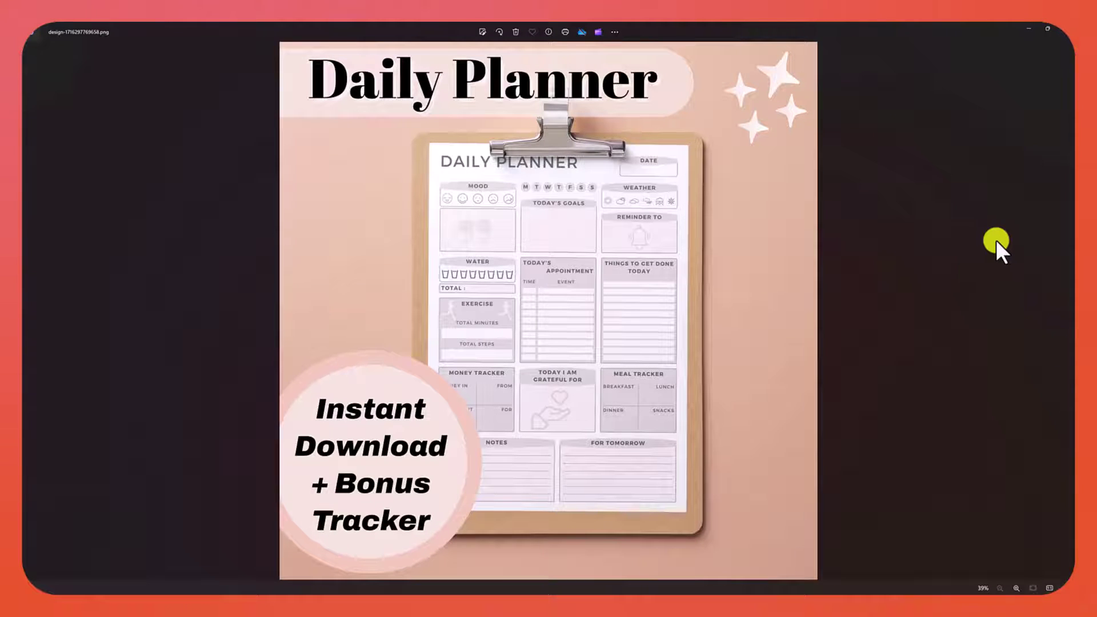
# - Close Photos and scroll through the Mockup Generator's Popular templates
pyautogui.click(1022, 28)
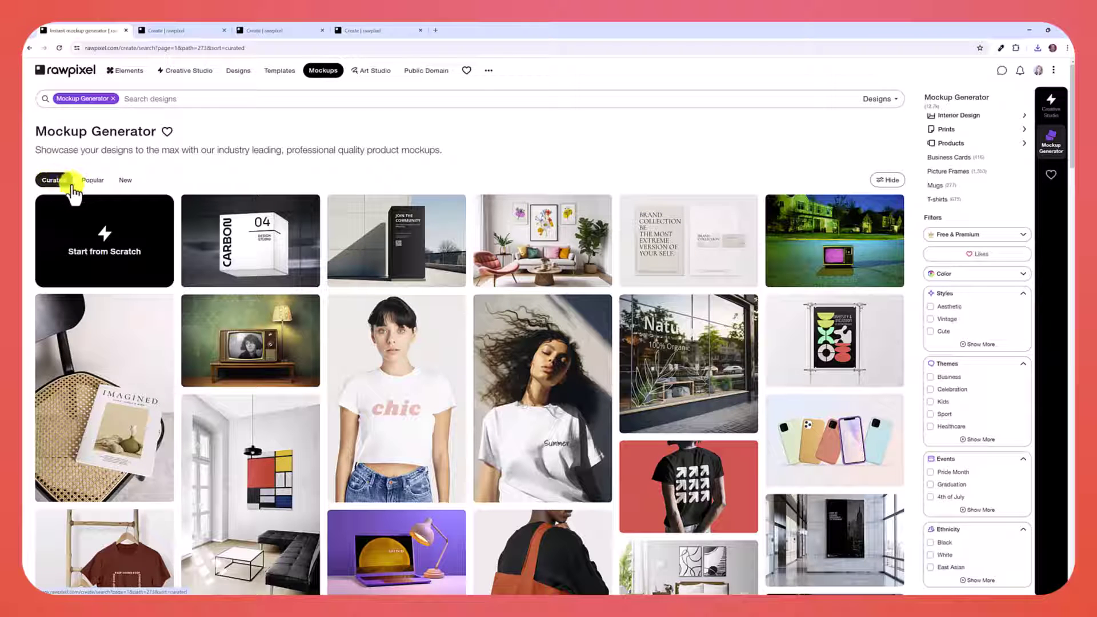
pyautogui.click(88, 181)
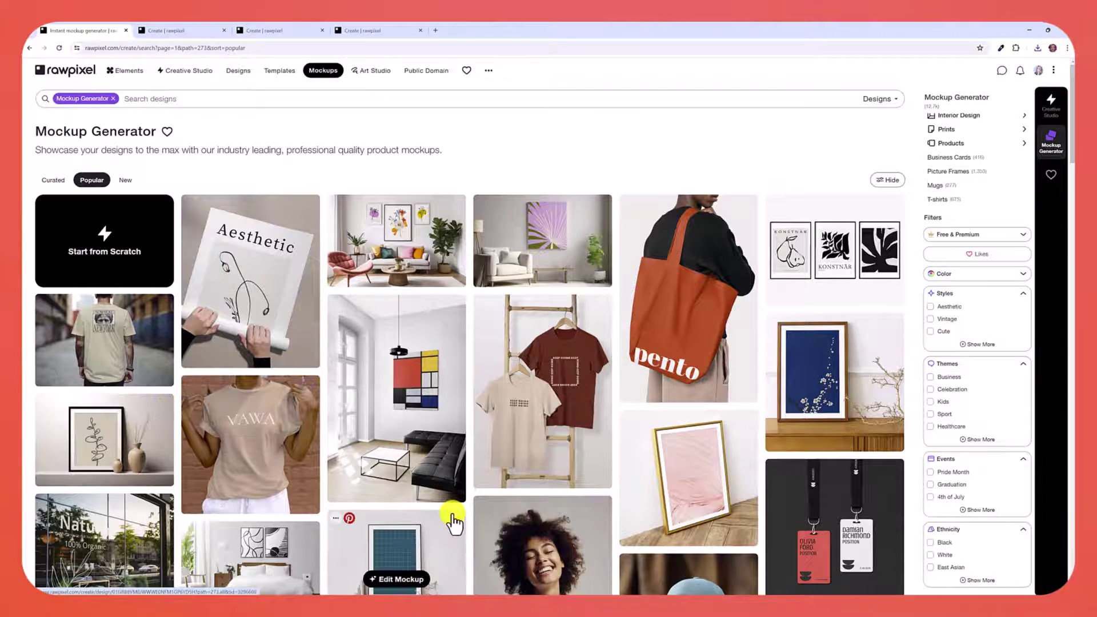
pyautogui.scroll(-4, 645, 423)
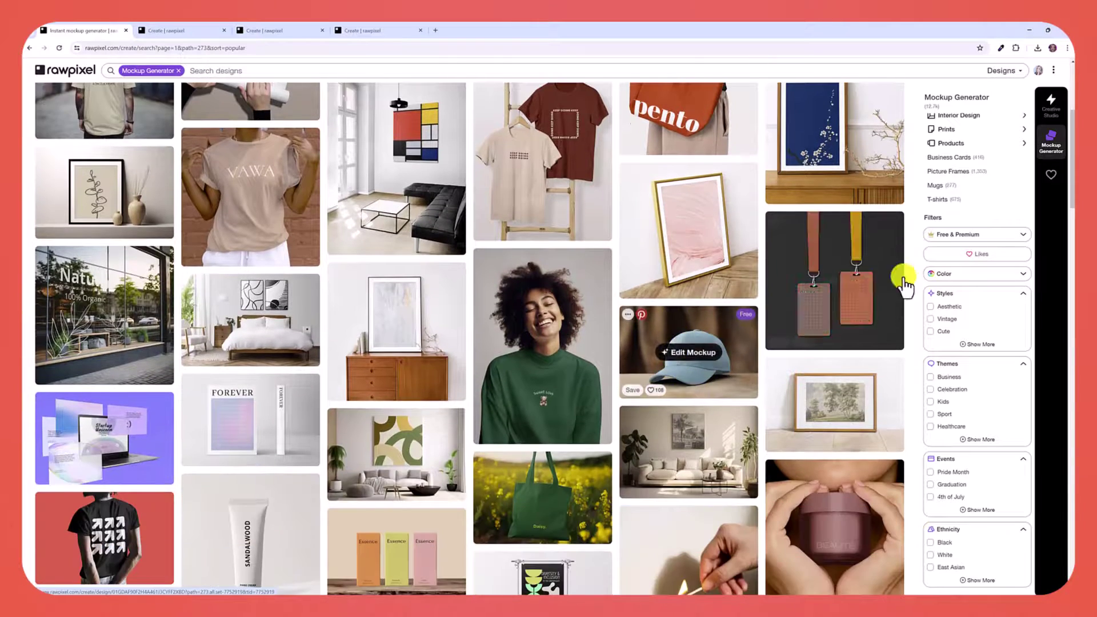
pyautogui.scroll(-2, 943, 297)
pyautogui.scroll(-5, 1025, 319)
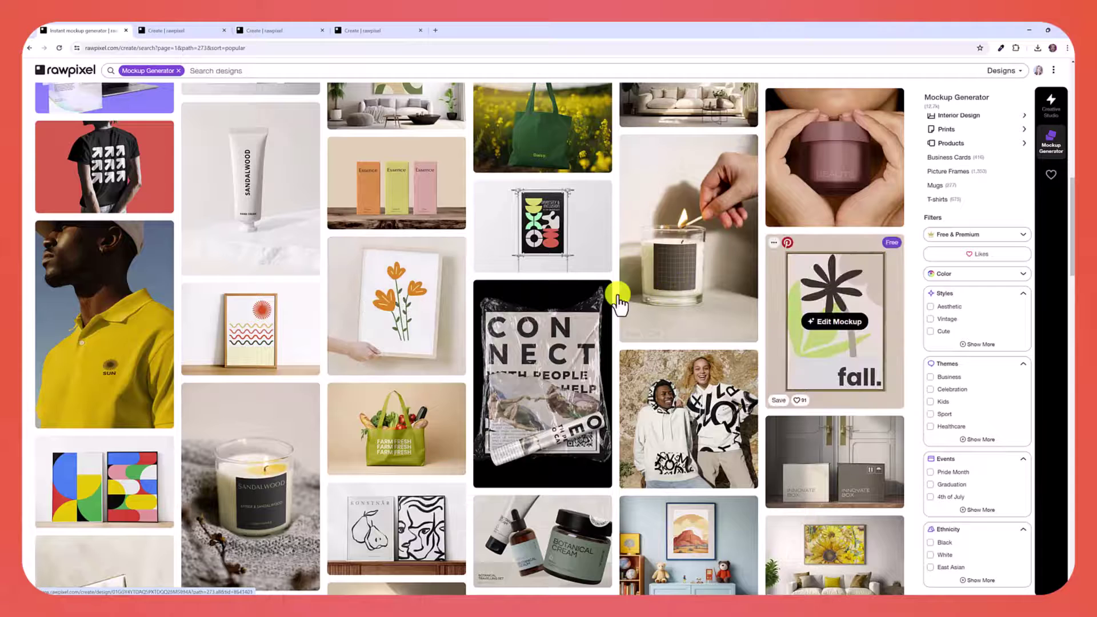
pyautogui.moveTo(396, 307)
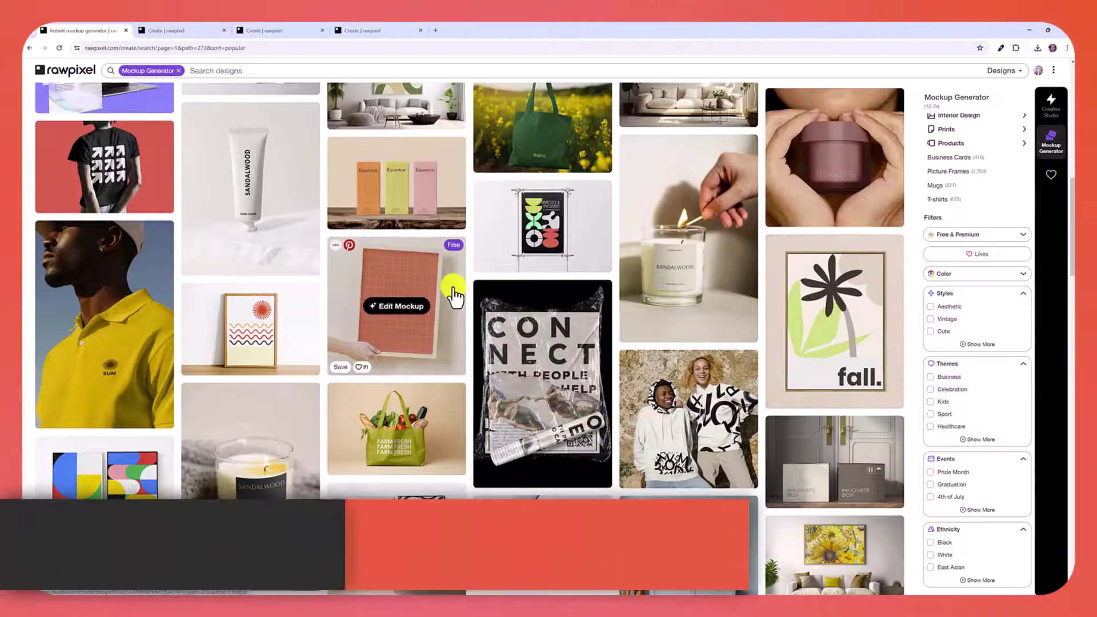
# - Replace the hand-held frame's flower artwork with the sunset photo, aligned to the frame
pyautogui.click(454, 294)
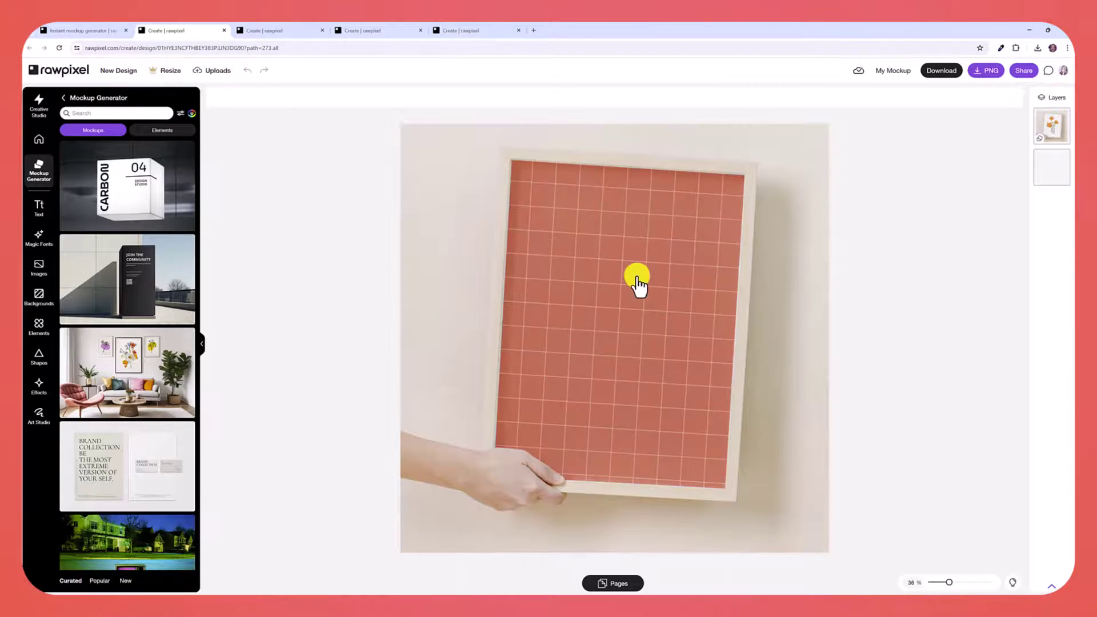
pyautogui.click(669, 310)
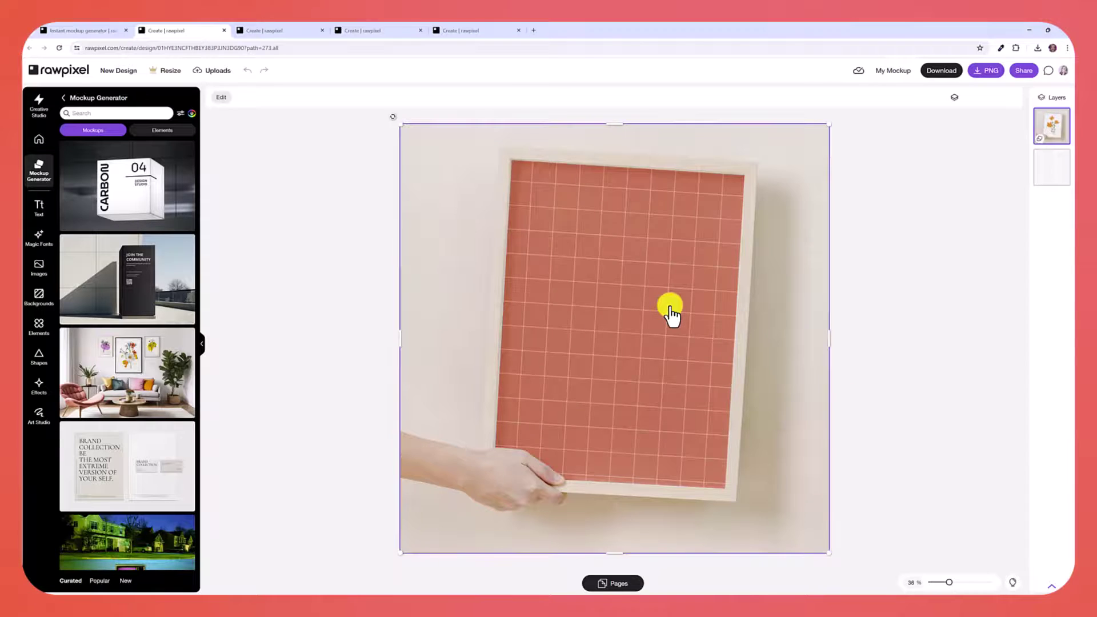
pyautogui.doubleClick(670, 310)
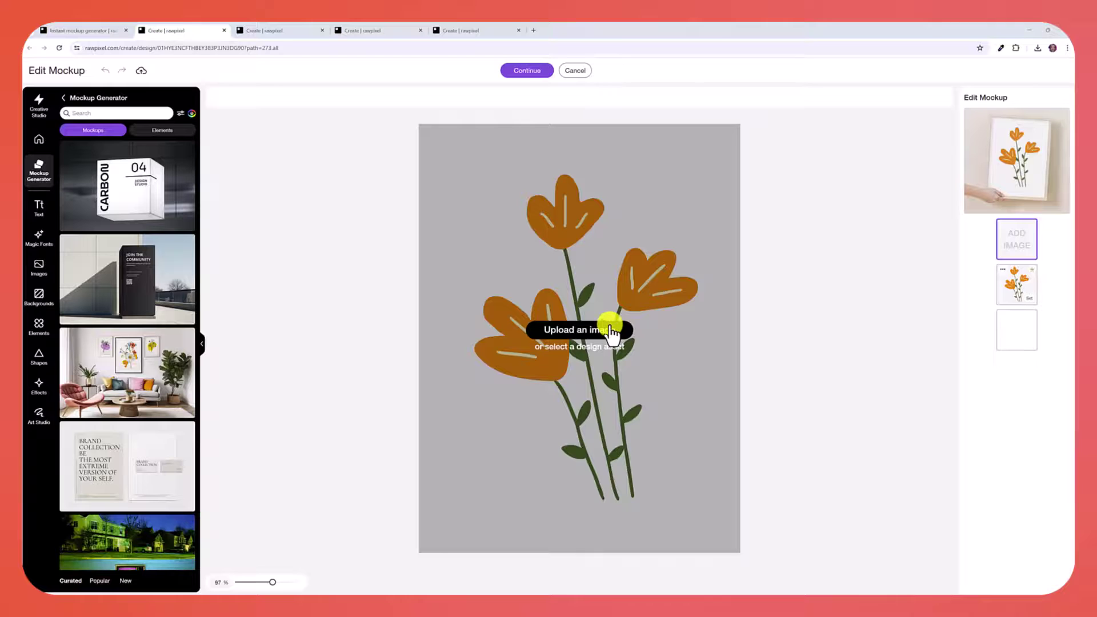
pyautogui.moveTo(436, 135); pyautogui.dragTo(468, 132)
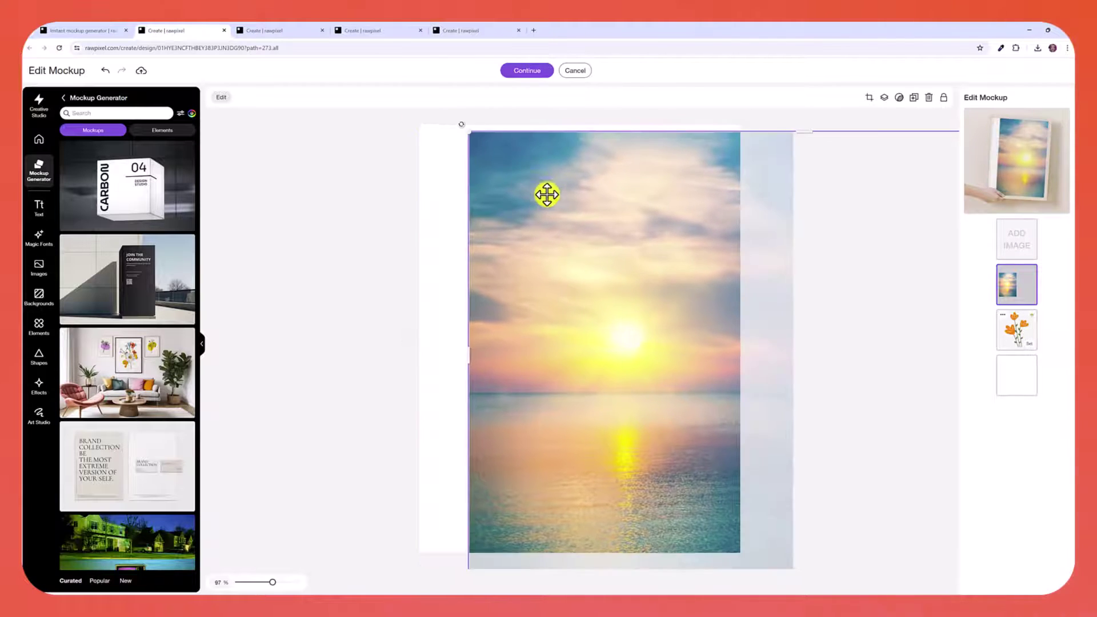
pyautogui.moveTo(547, 194)
pyautogui.mouseDown()
pyautogui.moveTo(356, 198)
pyautogui.moveTo(554, 208)
pyautogui.moveTo(511, 181)
pyautogui.mouseUp()
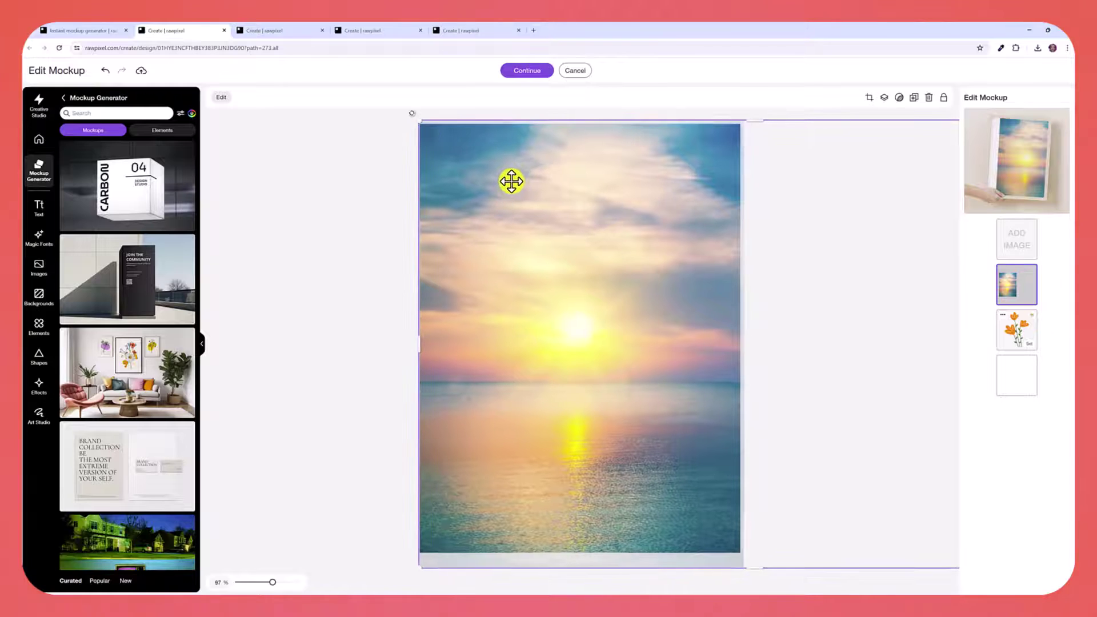
pyautogui.click(319, 177)
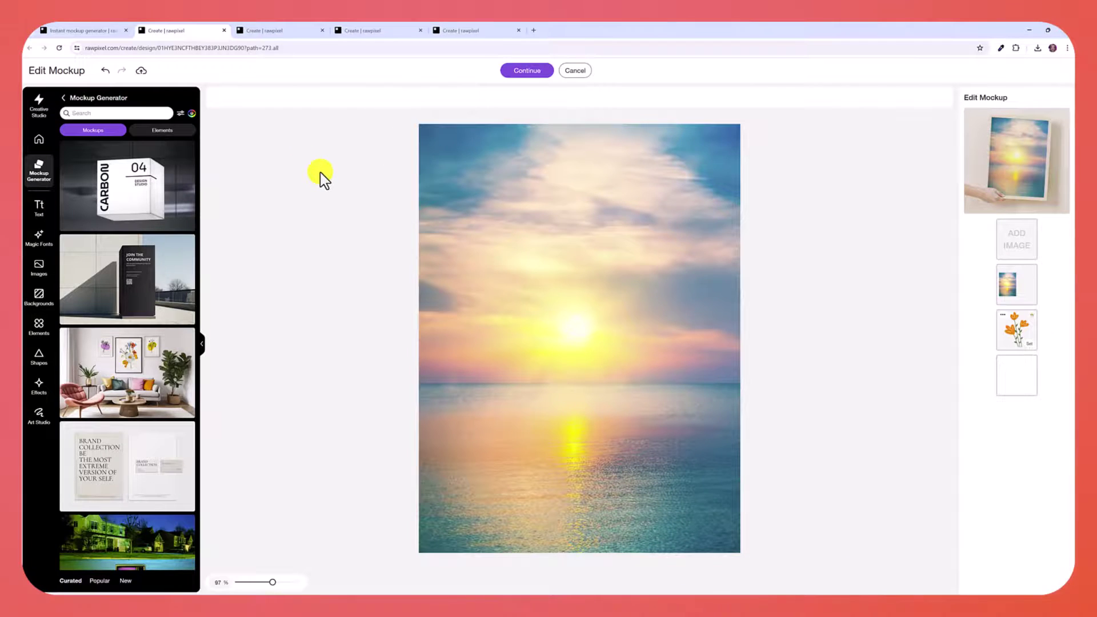
# - Apply the sunset-over-sea photo to the hand-held frame mockup as an editable design
pyautogui.click(512, 72)
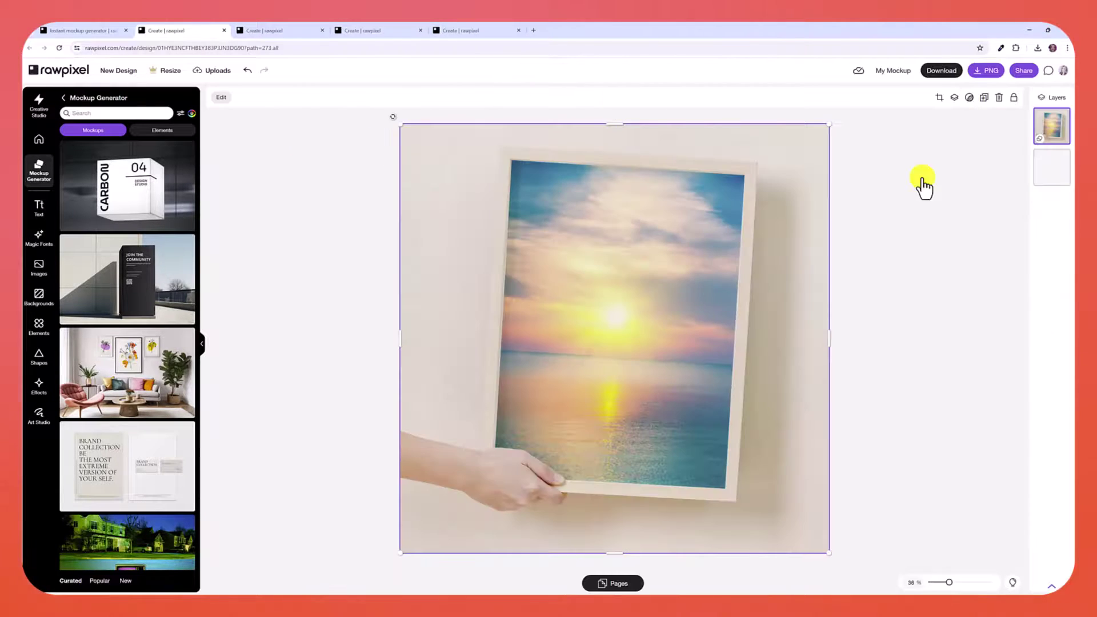